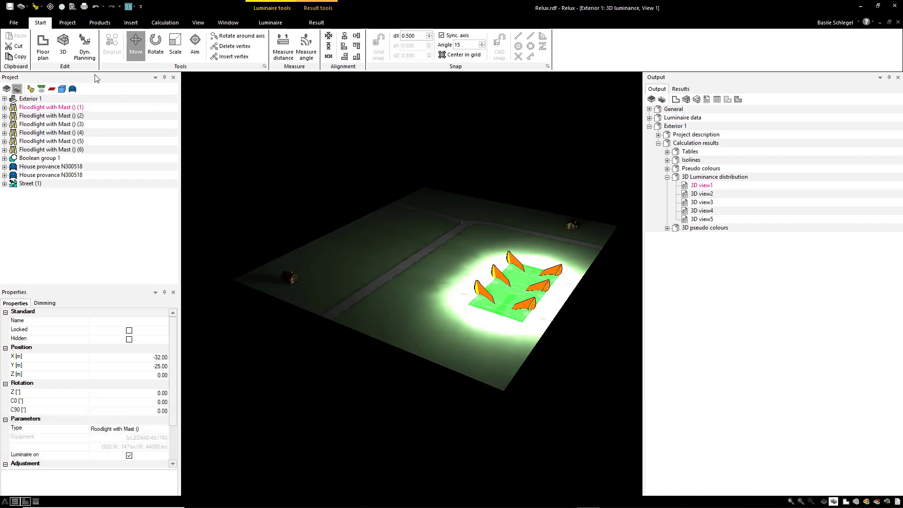
Step: Show Exterior 1 as a floor plan with its six floodlight masts, street and houses
click(46, 54)
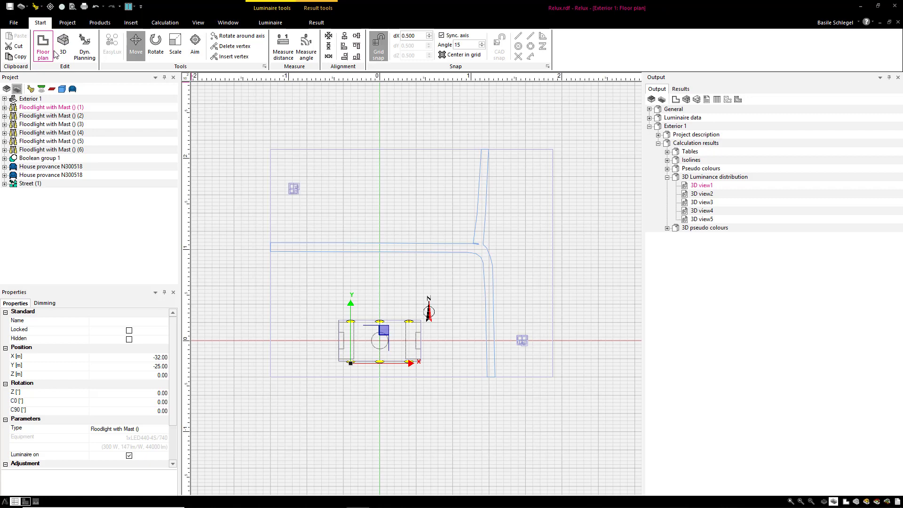
Step: Place luminous intensity point l(p) 1 beside the right-hand house
click(131, 22)
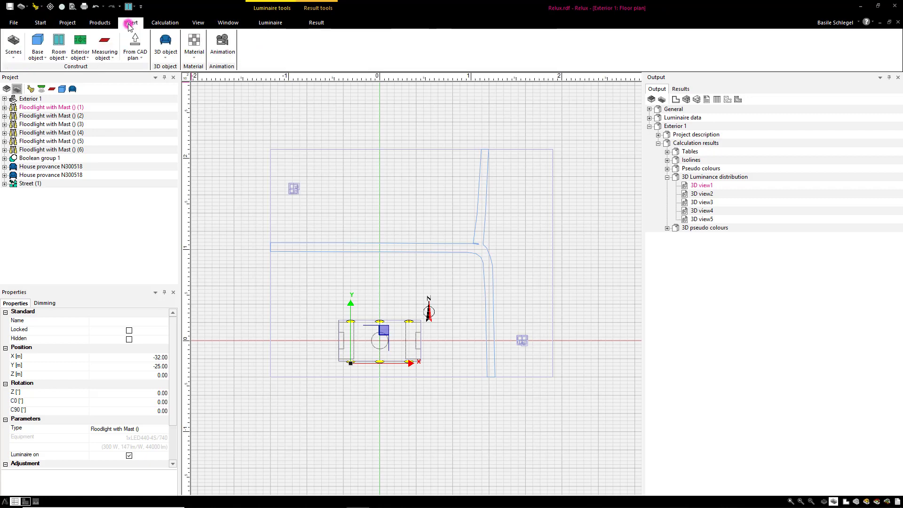
click(114, 60)
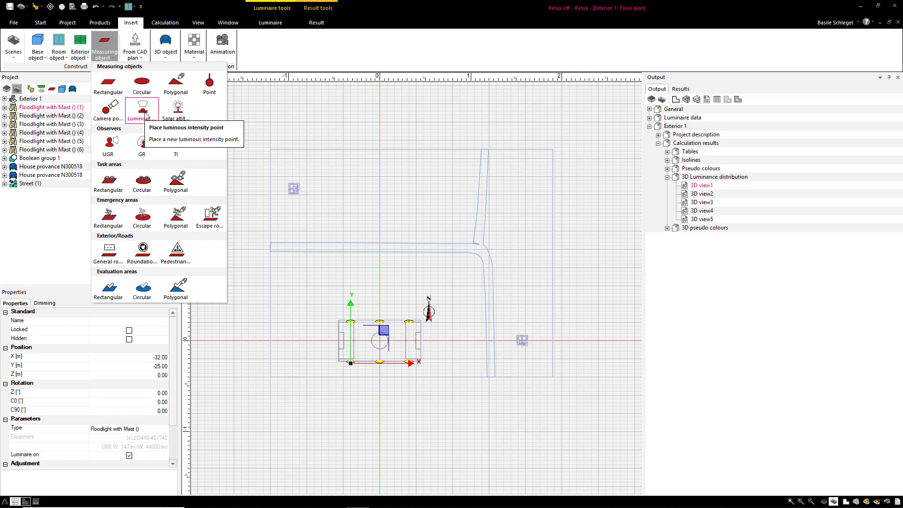
click(145, 115)
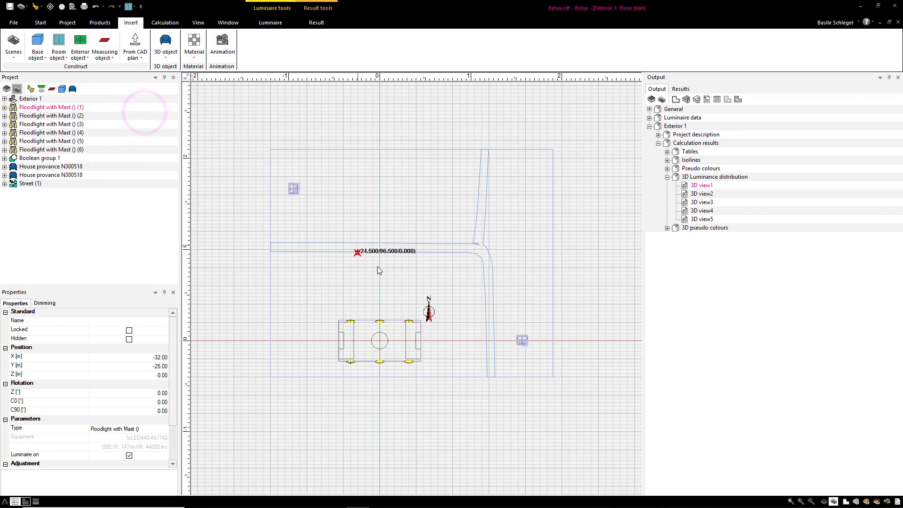
scroll(521, 360, up, 1)
scroll(524, 355, up, 2)
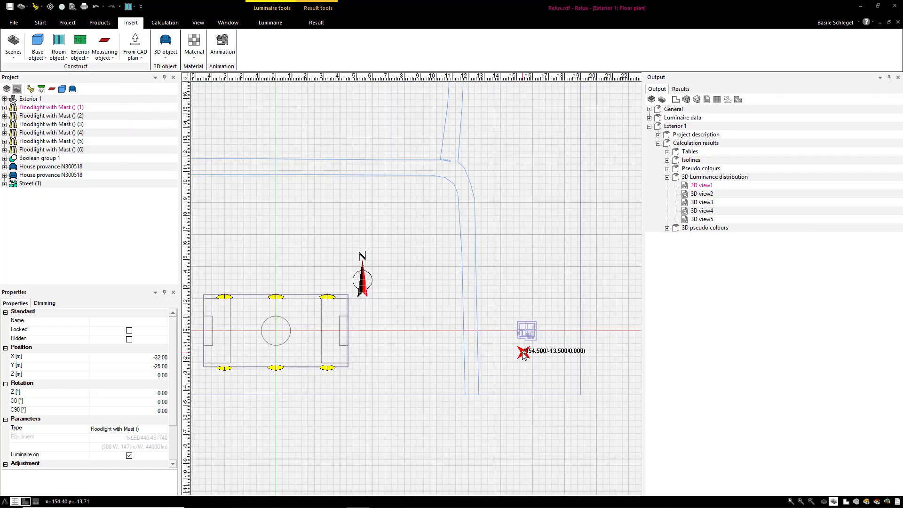
scroll(525, 350, up, 2)
scroll(525, 350, up, 1)
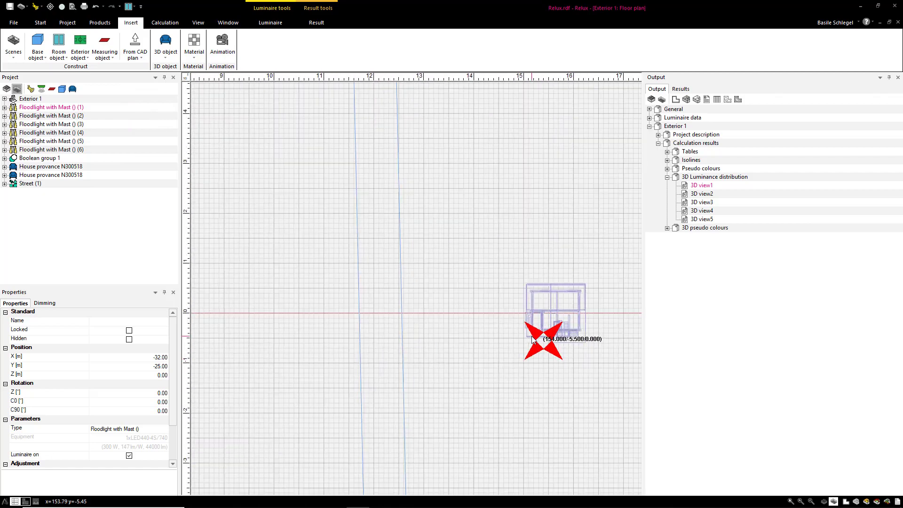
click(506, 315)
Step: Place luminous intensity point l(p) 2 below the upper-left house
scroll(508, 319, down, 5)
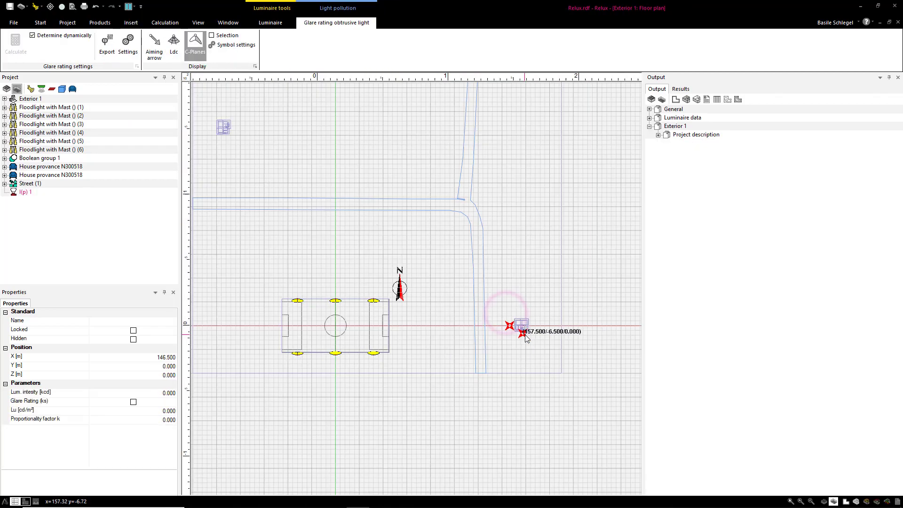
scroll(245, 146, up, 2)
scroll(246, 141, up, 3)
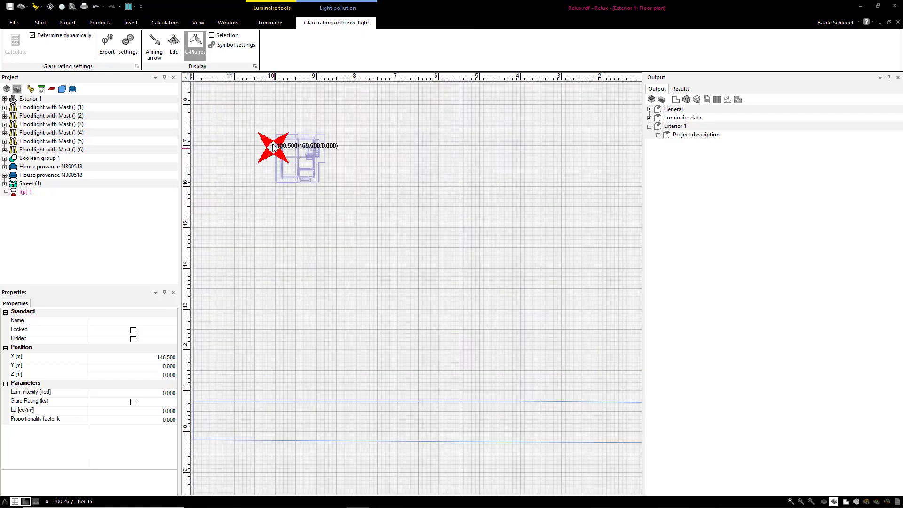
scroll(245, 139, up, 3)
scroll(245, 139, up, 2)
middle_drag(325, 219, 413, 270)
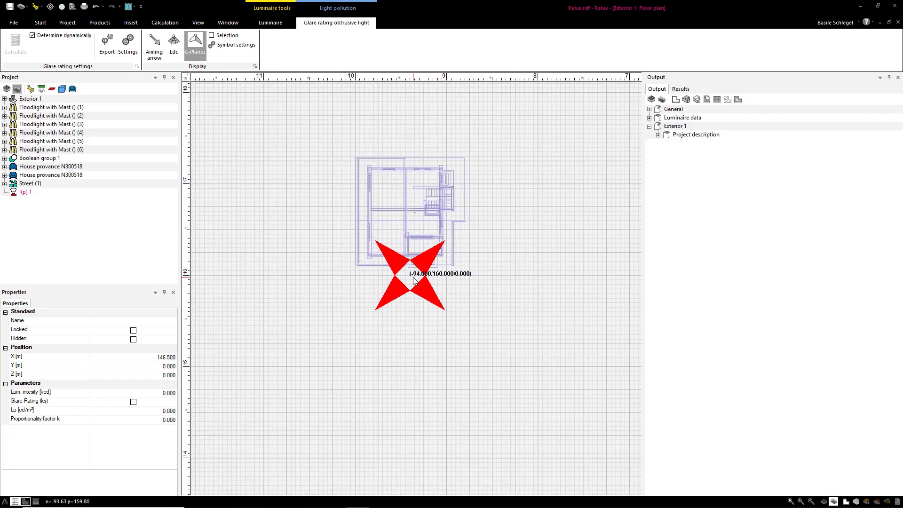
click(407, 302)
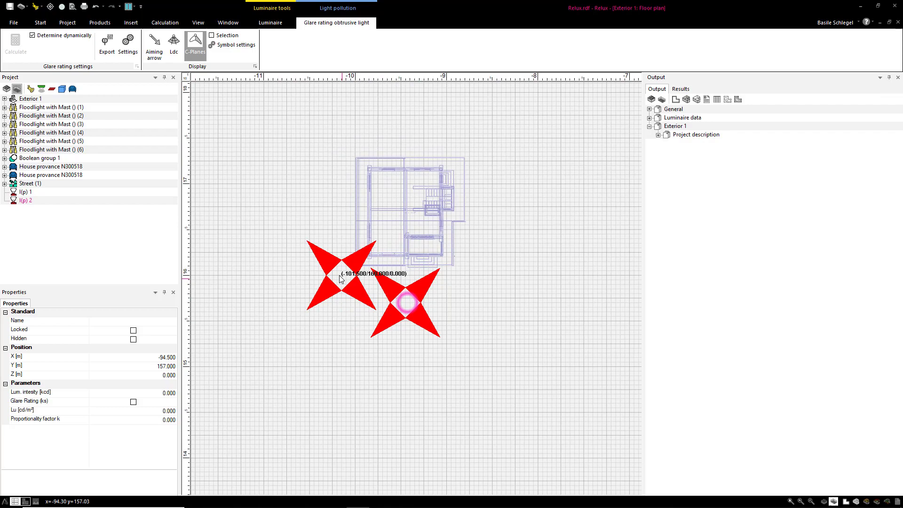
scroll(340, 275, down, 5)
scroll(377, 245, up, 3)
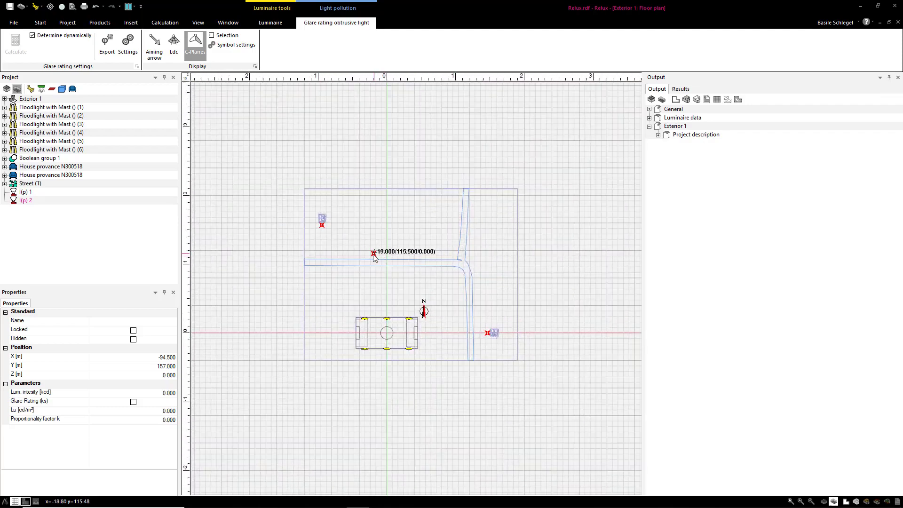
scroll(375, 251, up, 2)
scroll(373, 256, down, 1)
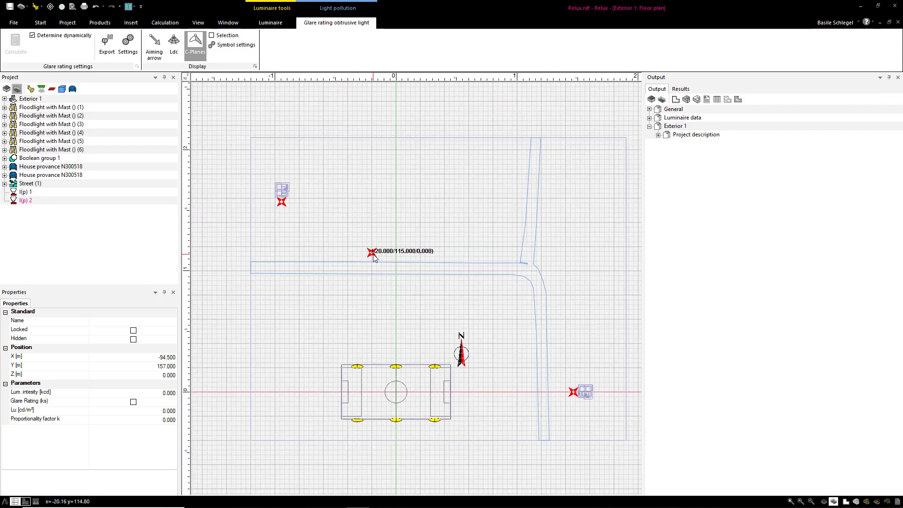
Step: Enable Glare Rating (ks) on l(p) 1 and l(p) 2 and show the ks results table
key(Escape)
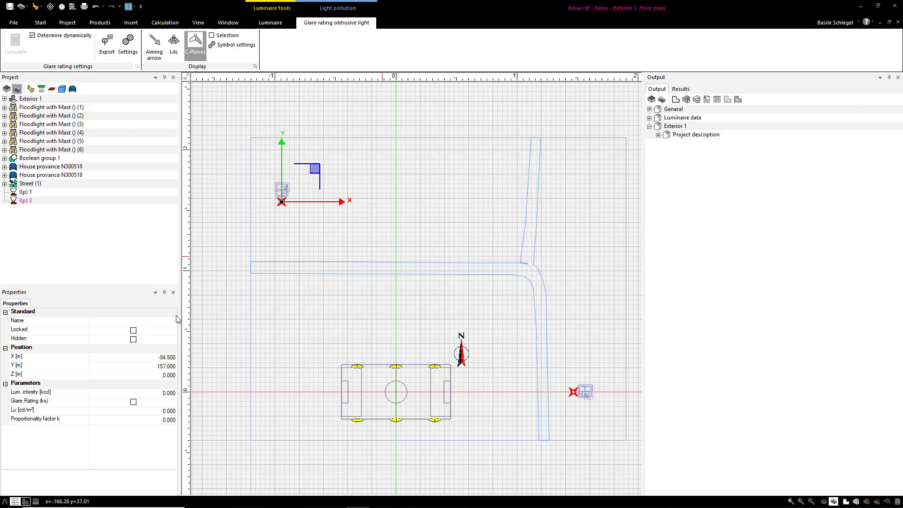
click(27, 192)
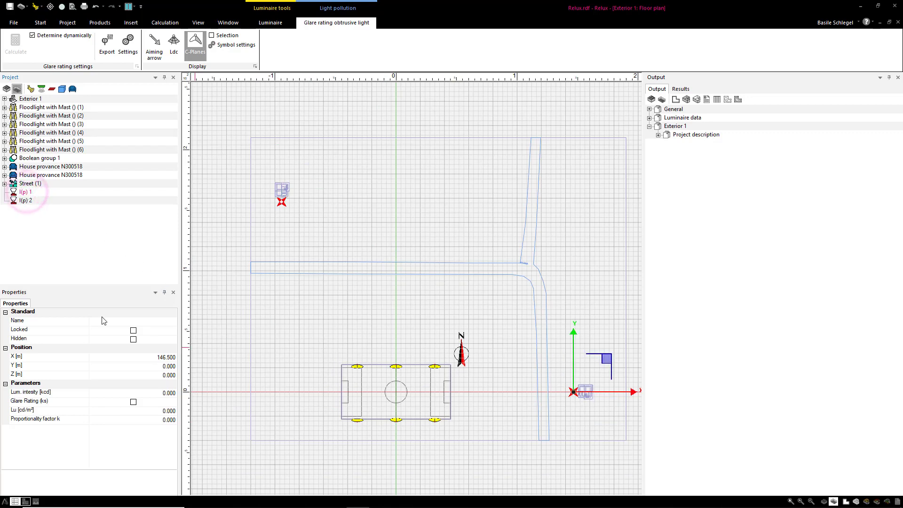
click(134, 403)
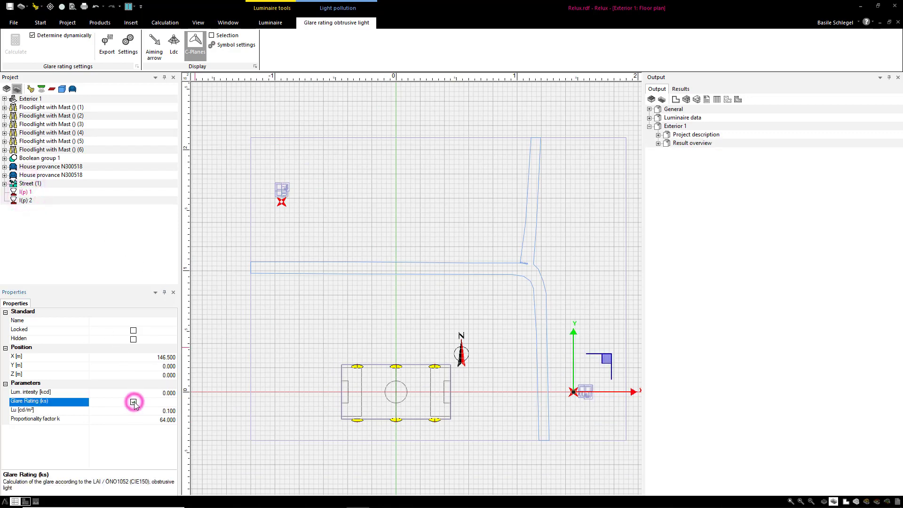
click(27, 200)
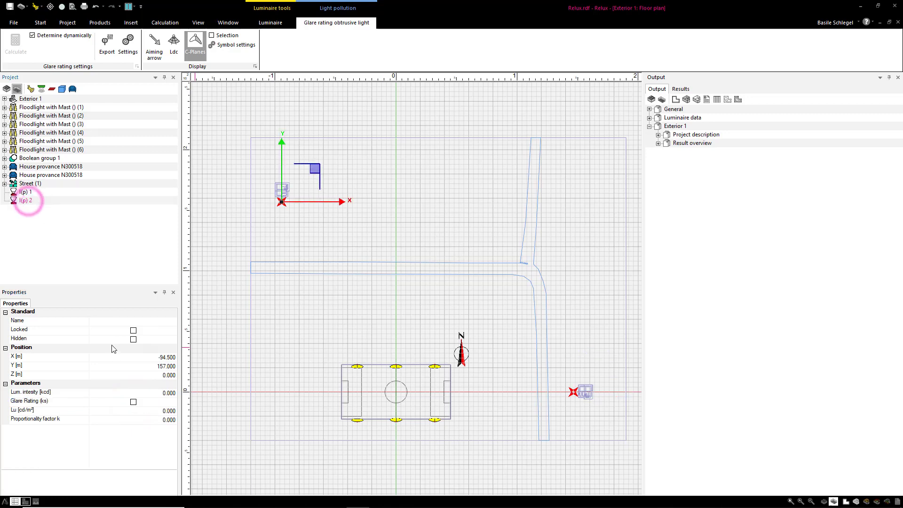
click(134, 402)
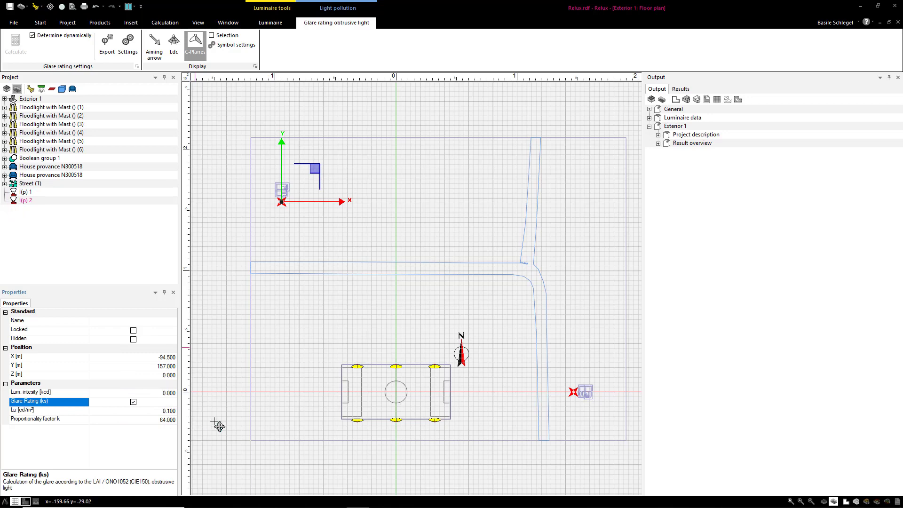
click(680, 89)
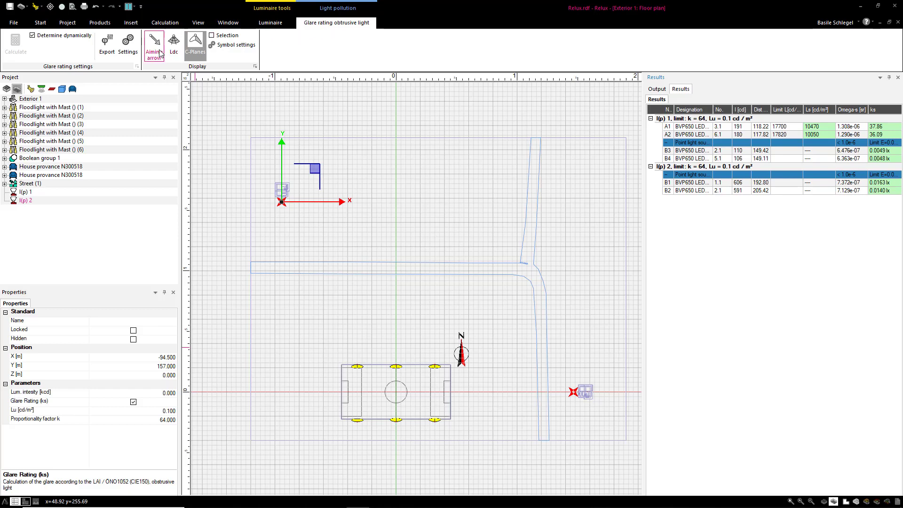
Step: Keep glare illuminance checking for small angles and limit the results list to 2 luminaires
click(128, 49)
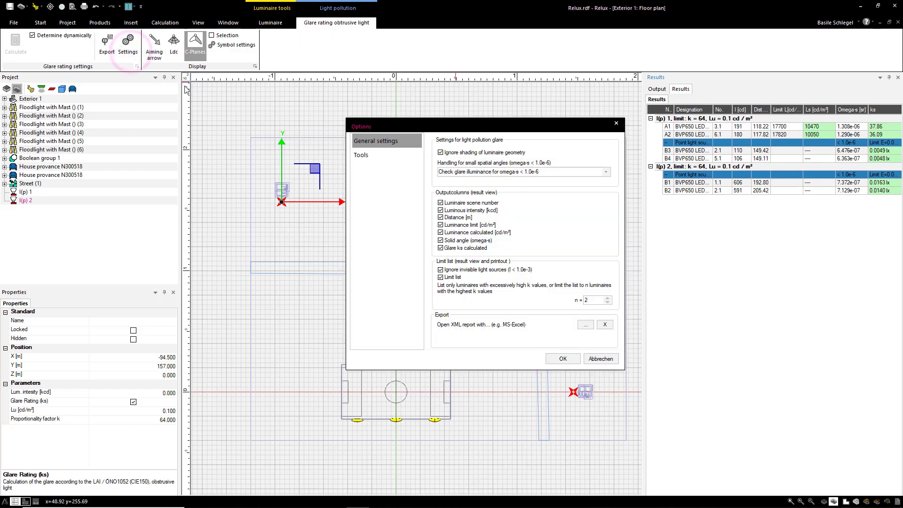
click(605, 173)
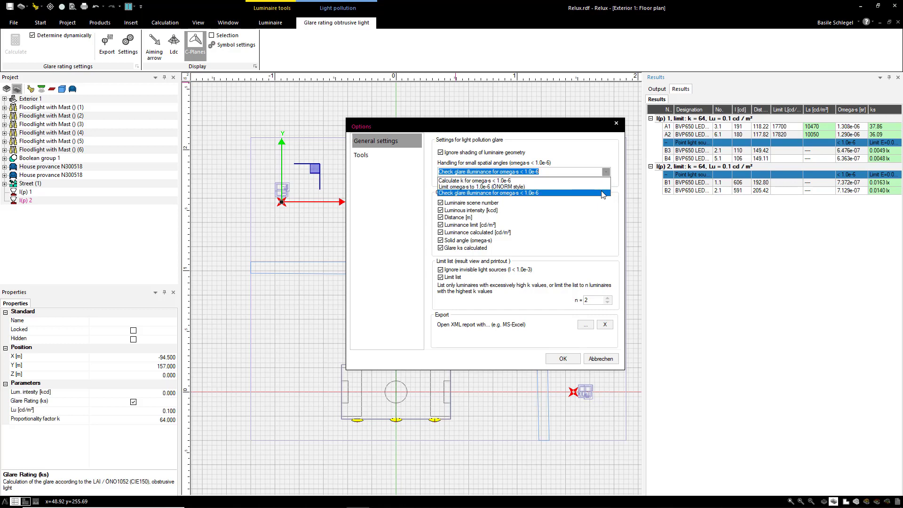
click(607, 205)
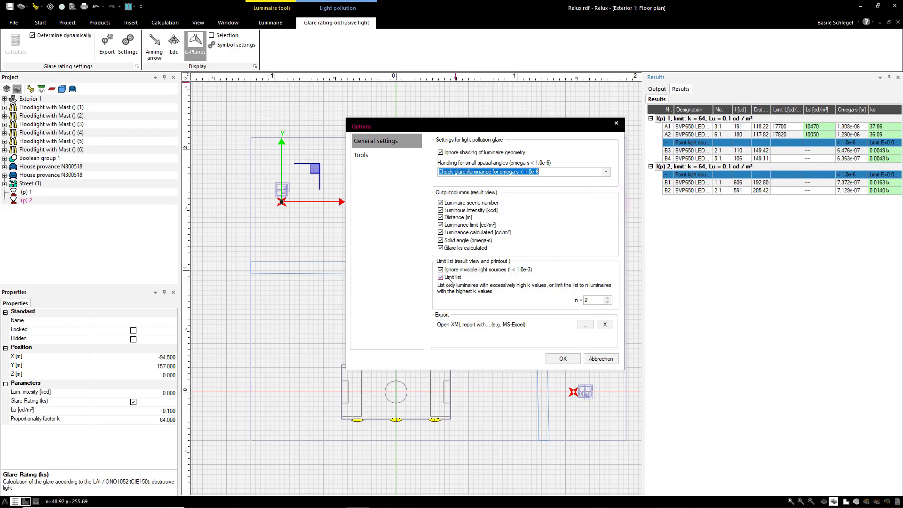
triple_click(607, 298)
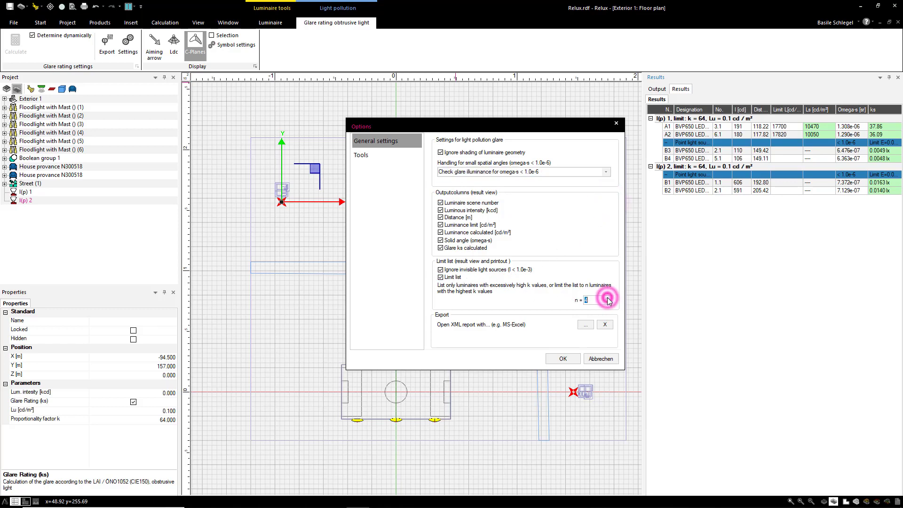
click(567, 358)
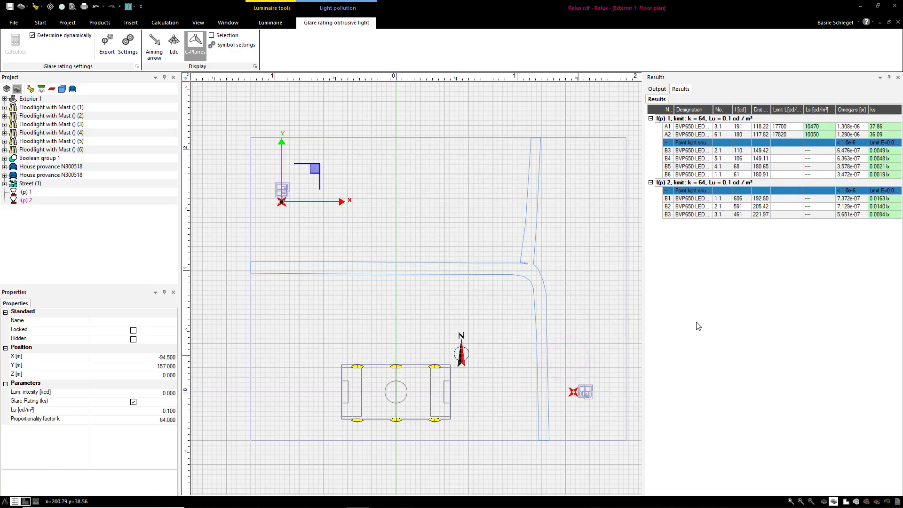
click(128, 45)
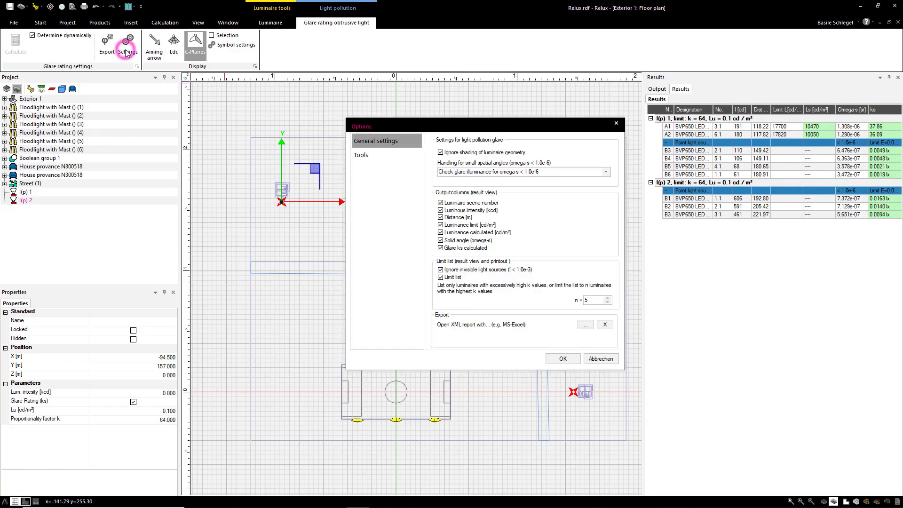
click(608, 302)
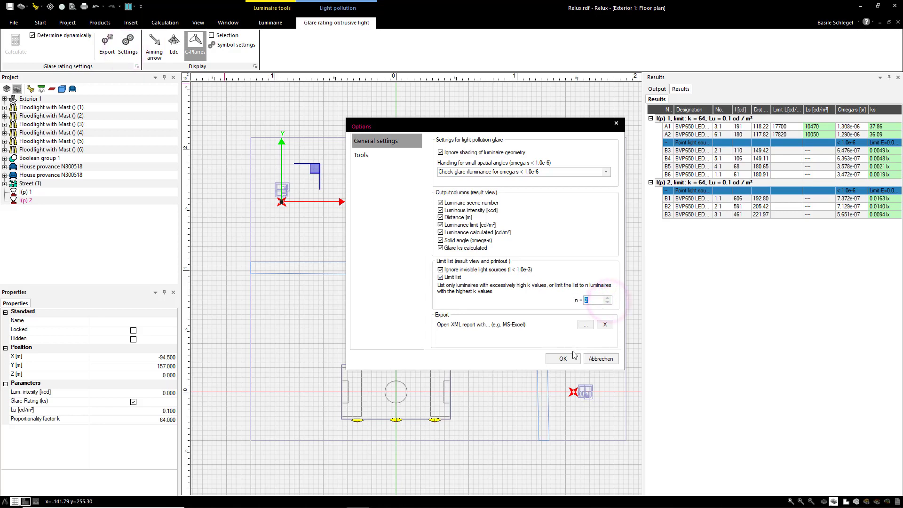
Step: Set Lu 0.2 on all measuring points, then select l(p) 1 to restore its Lu 0.1
click(361, 155)
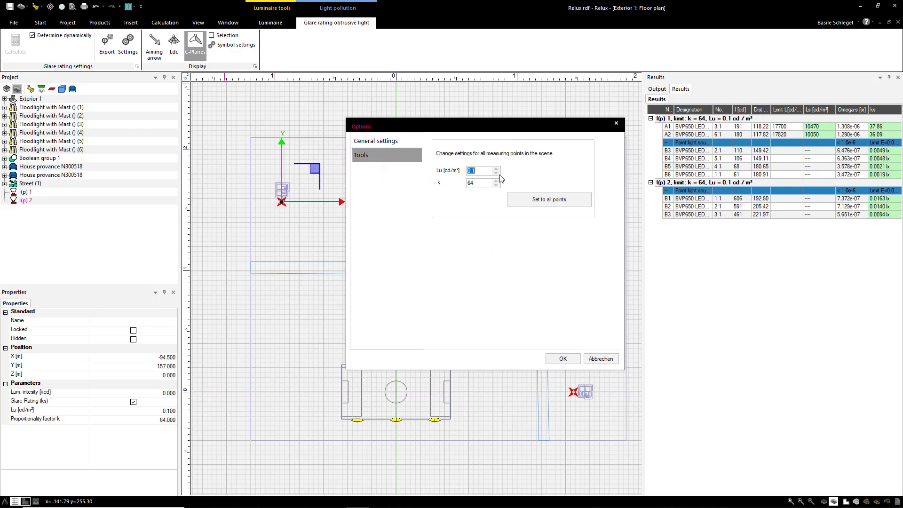
click(473, 170)
text(0.2)
click(538, 199)
click(517, 267)
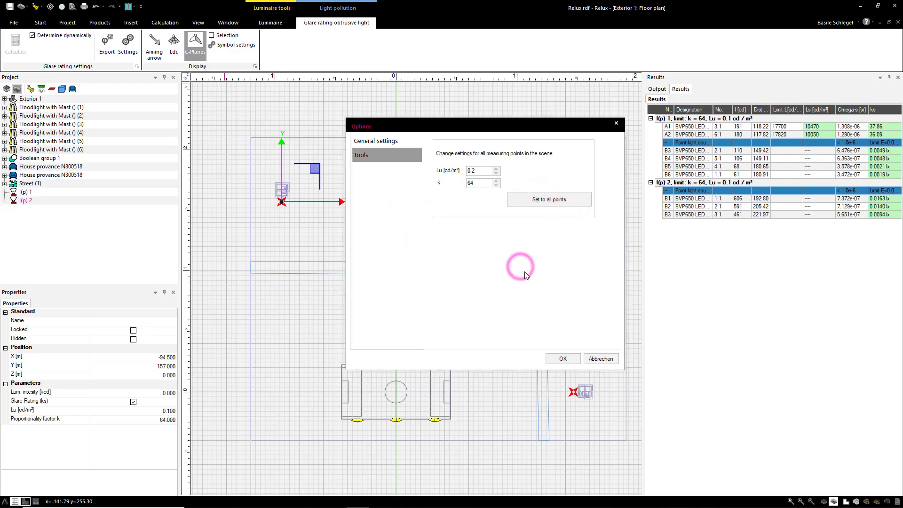
click(563, 358)
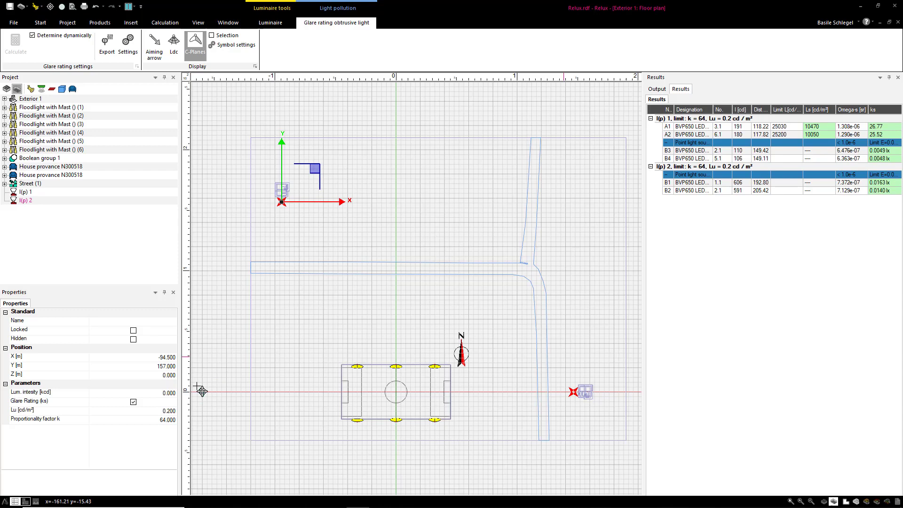
click(26, 192)
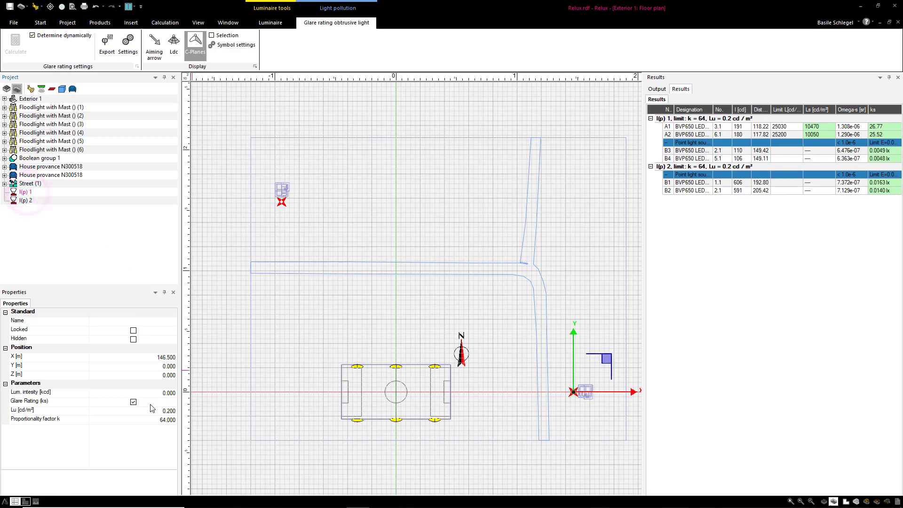
scroll(174, 407, down, 1)
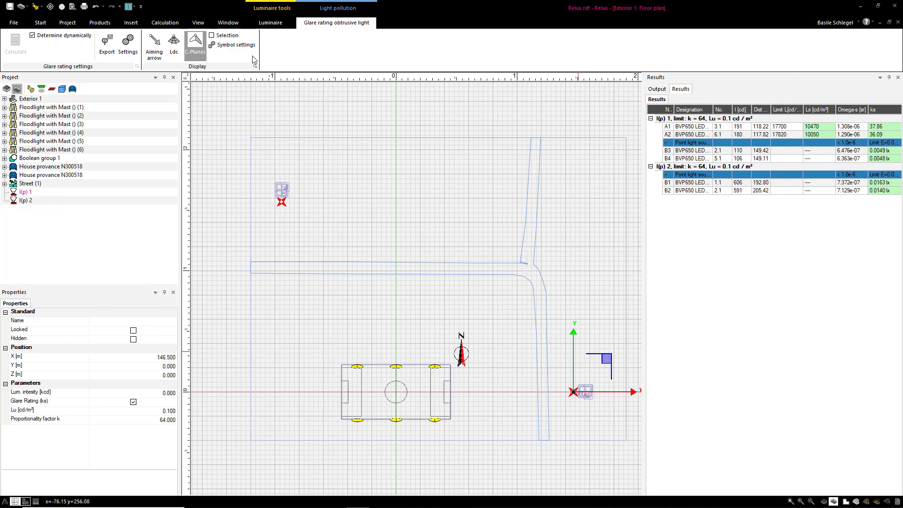
click(236, 44)
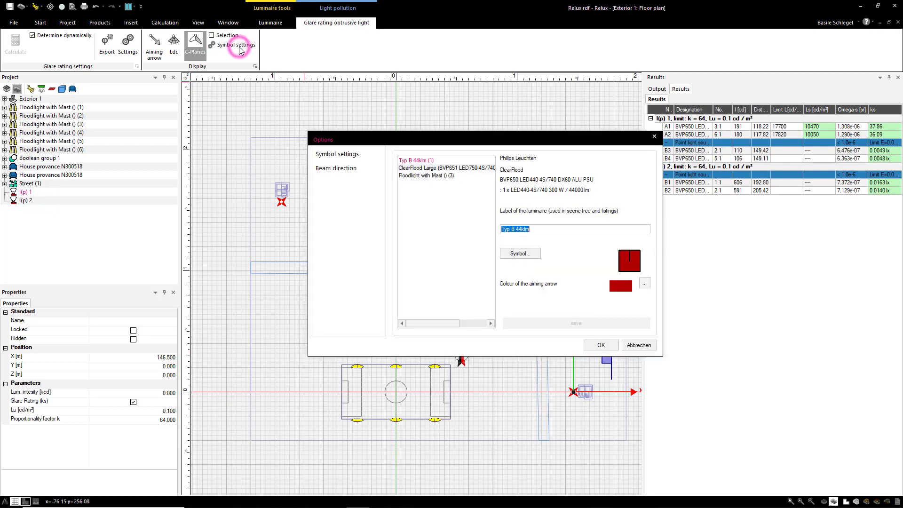
click(420, 168)
drag(643, 231, 518, 234)
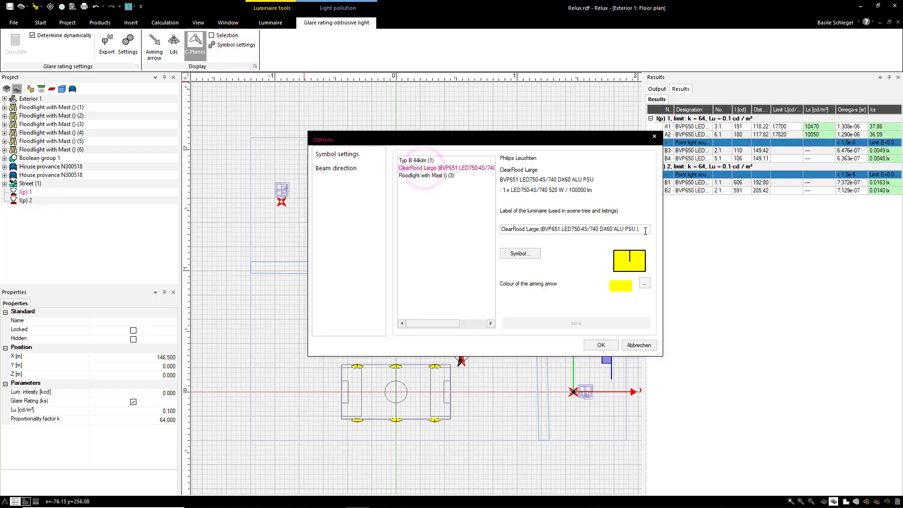
click(531, 254)
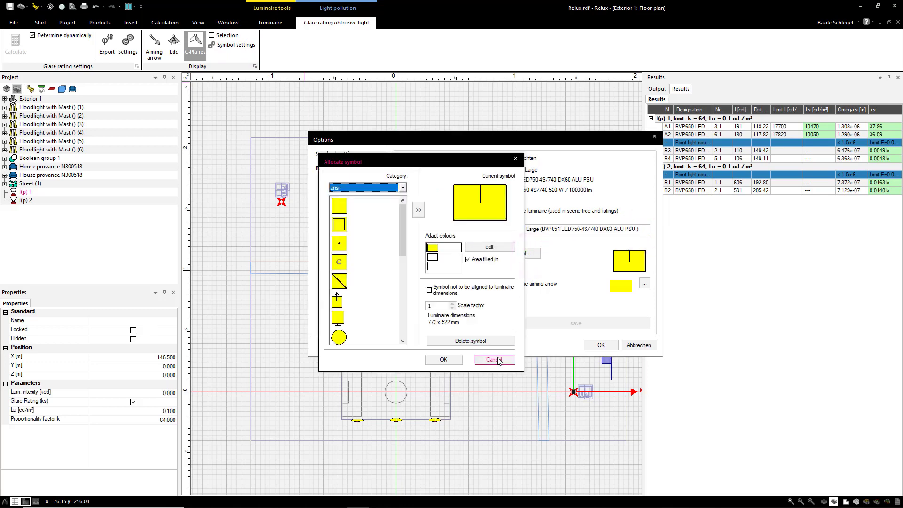
click(498, 359)
click(442, 179)
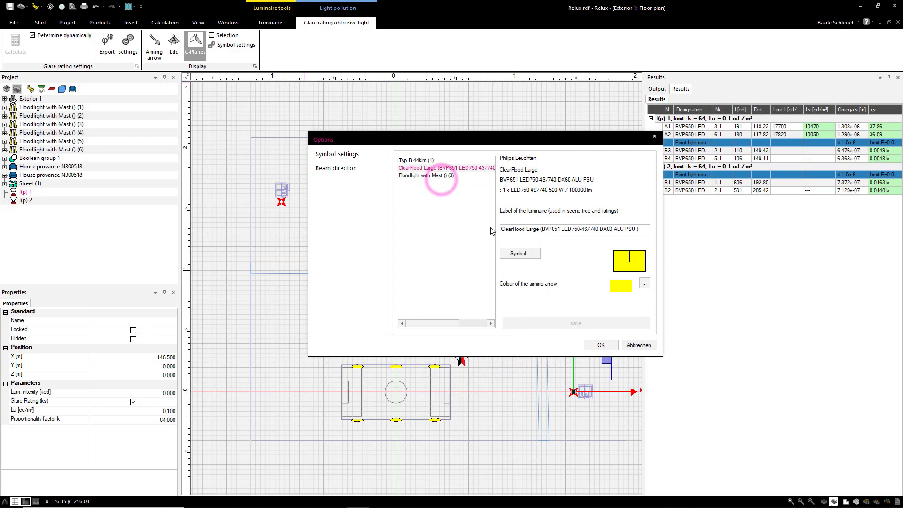
click(598, 343)
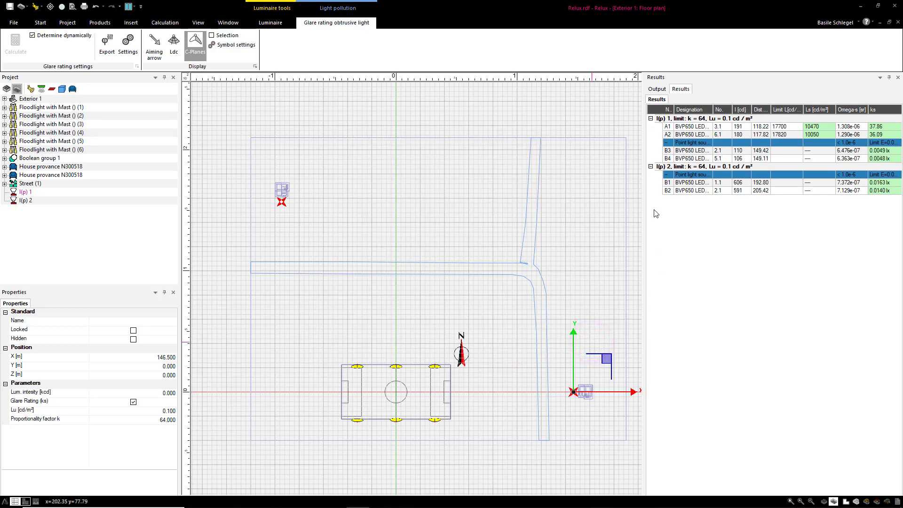
Step: In 3D view, move observer point l(p) 1 to X 110 nearer the field
click(41, 24)
click(63, 42)
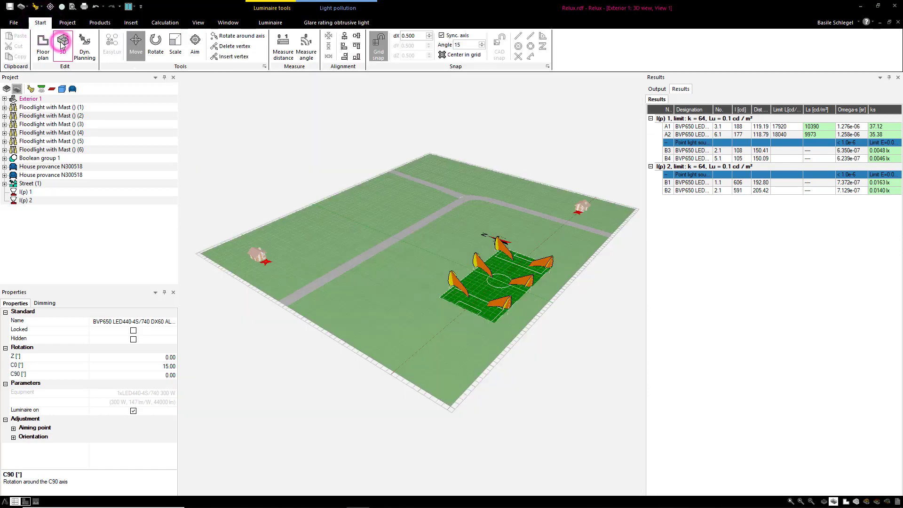
drag(573, 228, 414, 270)
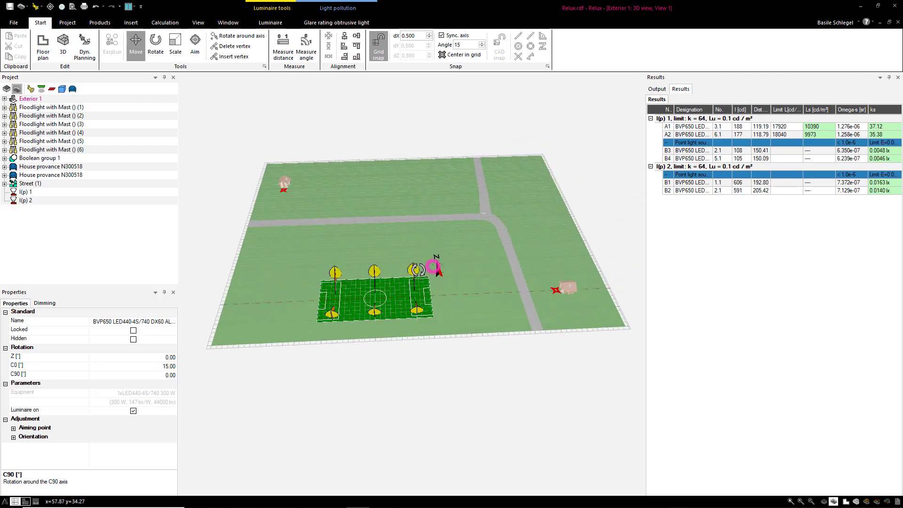
scroll(569, 292, up, 1)
scroll(557, 306, up, 1)
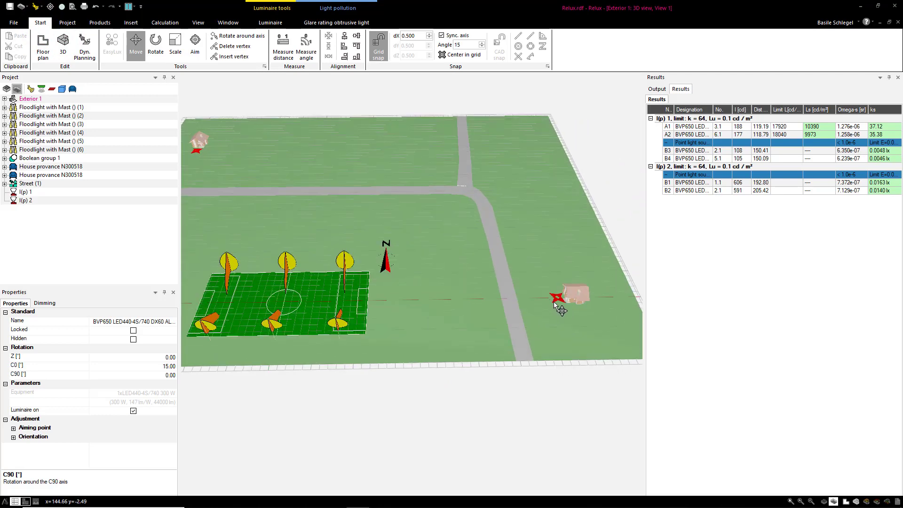
click(557, 301)
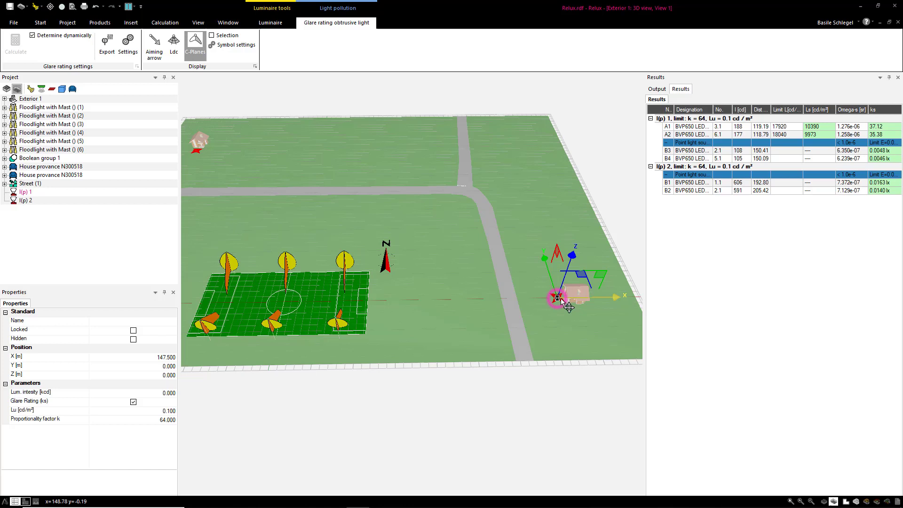
drag(570, 300, 501, 301)
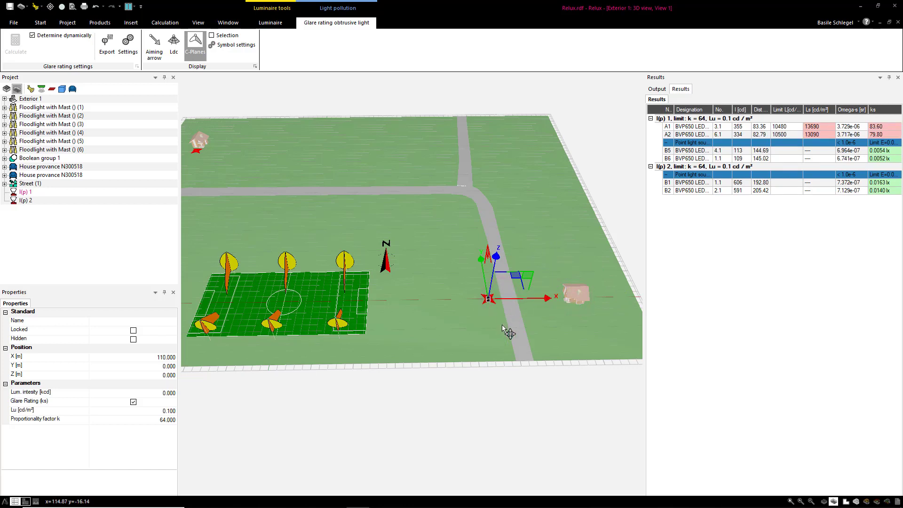
click(684, 128)
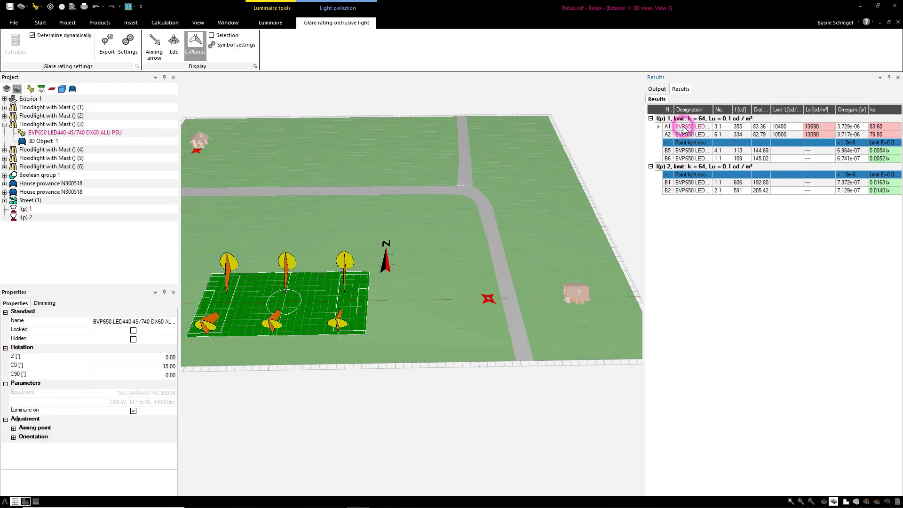
Step: Rotate floodlight mast 3 by 15° about Z
click(66, 125)
drag(376, 386, 336, 362)
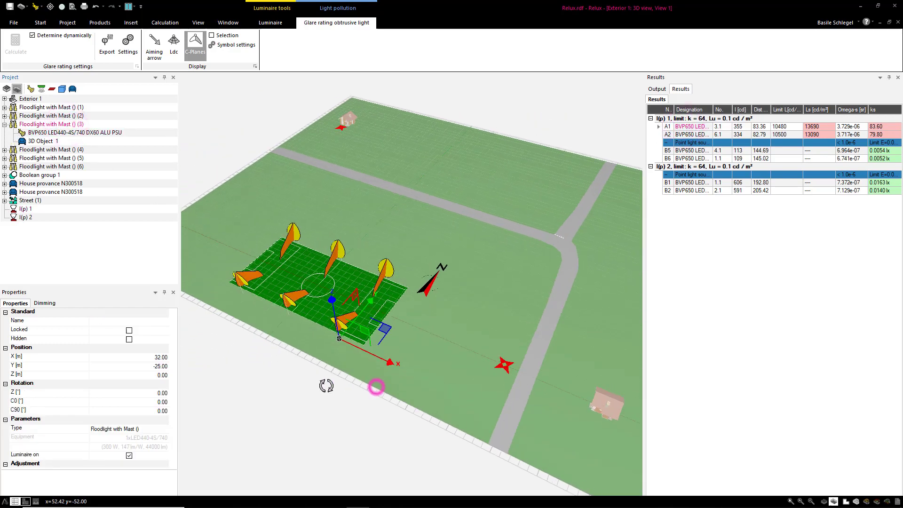
scroll(347, 330, up, 3)
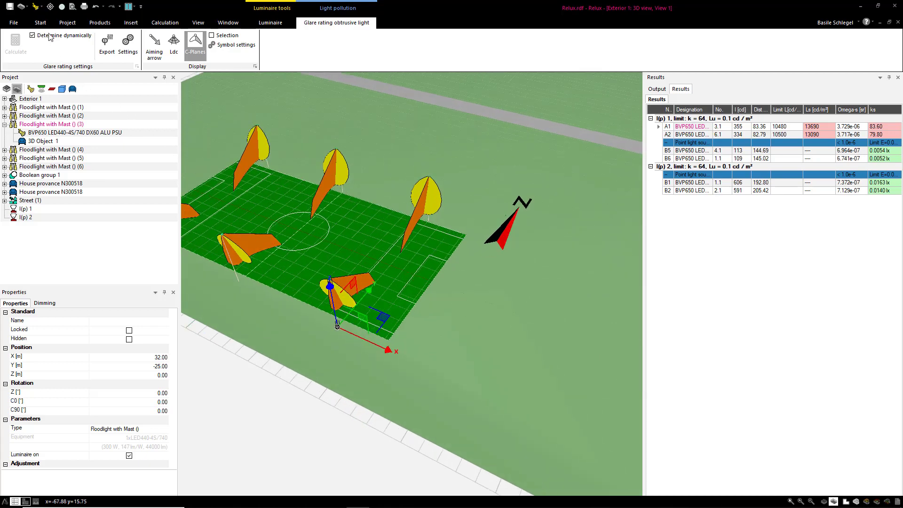
click(40, 23)
click(156, 45)
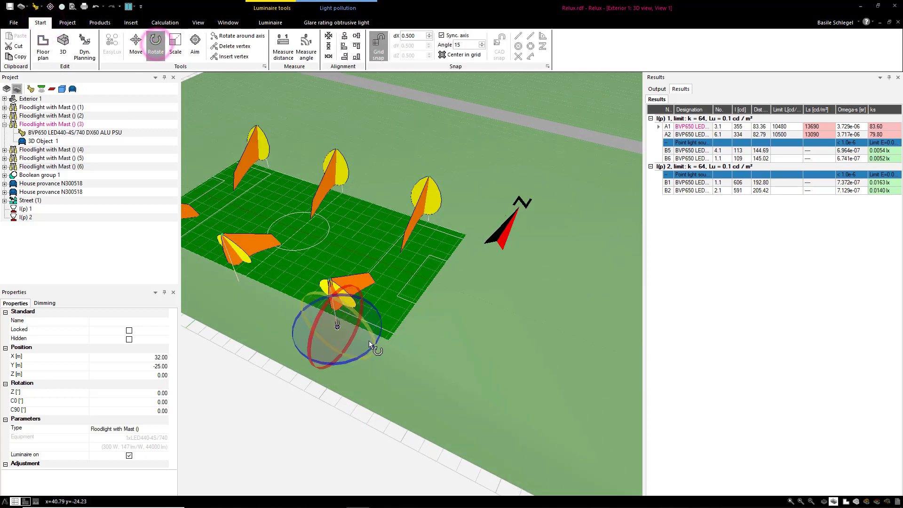
drag(373, 344, 376, 341)
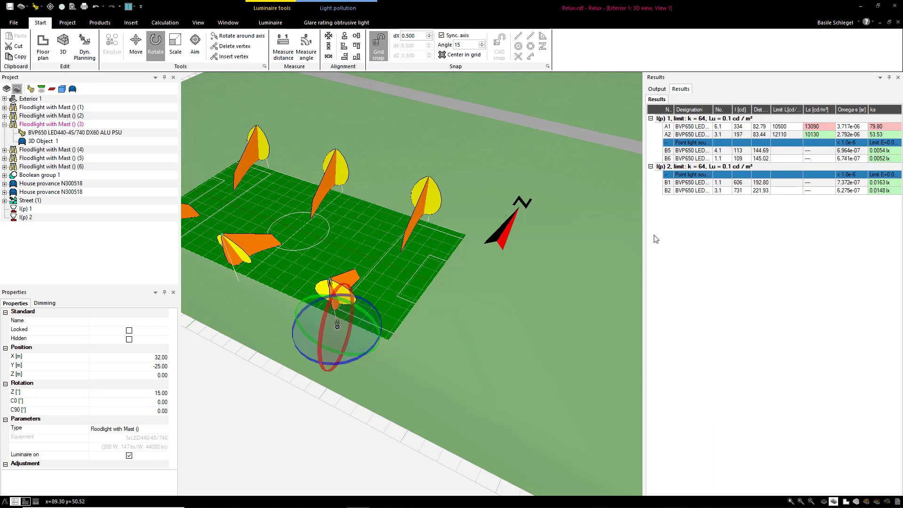
click(691, 127)
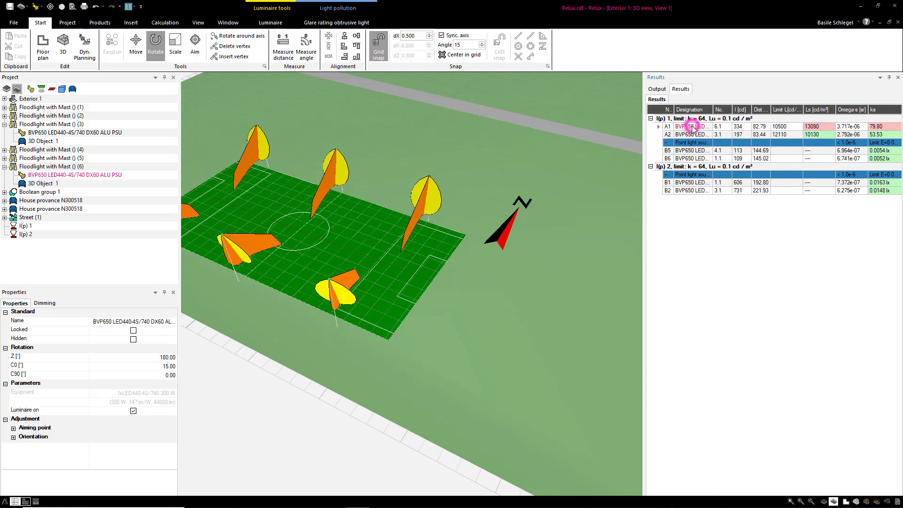
Step: Turn floodlight mast 6 from 180° to 165° and view the whole site
click(56, 168)
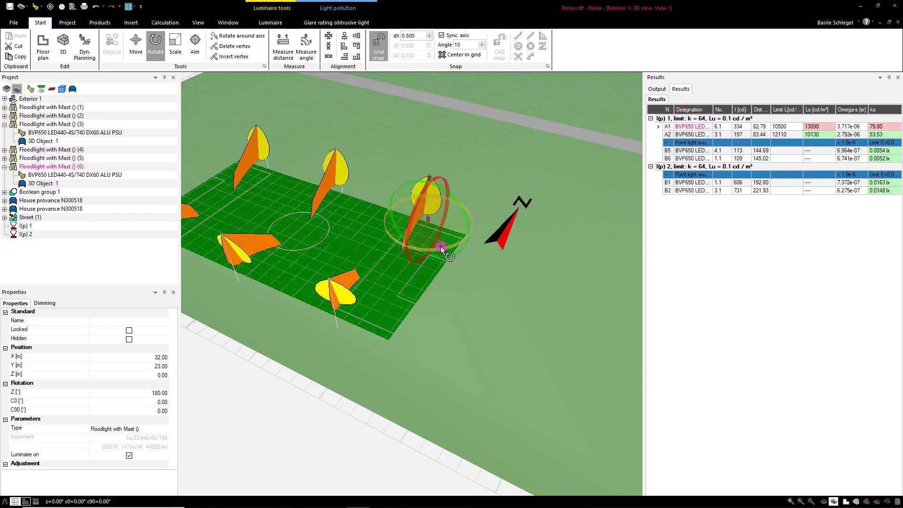
drag(441, 247, 427, 253)
scroll(348, 292, down, 1)
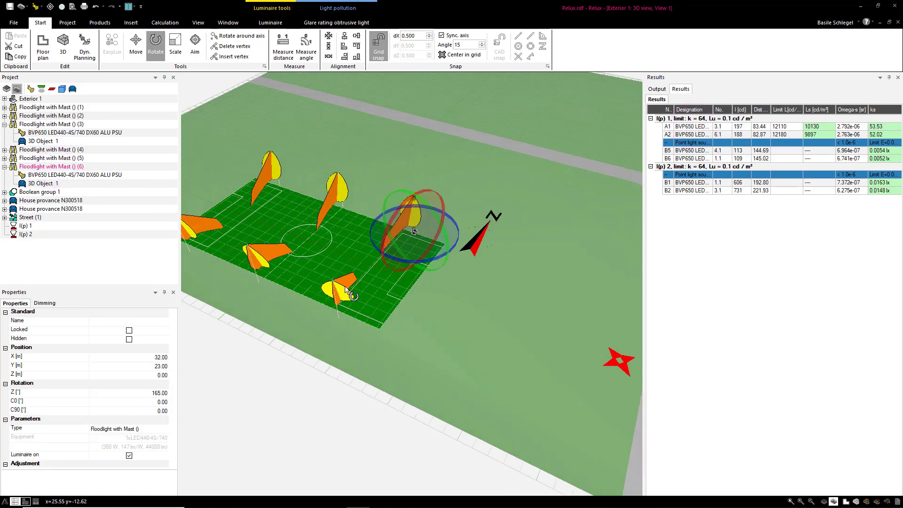
scroll(345, 290, down, 4)
scroll(345, 290, down, 1)
mouse_move(370, 344)
right_down()
mouse_move(439, 351)
mouse_move(451, 324)
mouse_move(462, 349)
right_up()
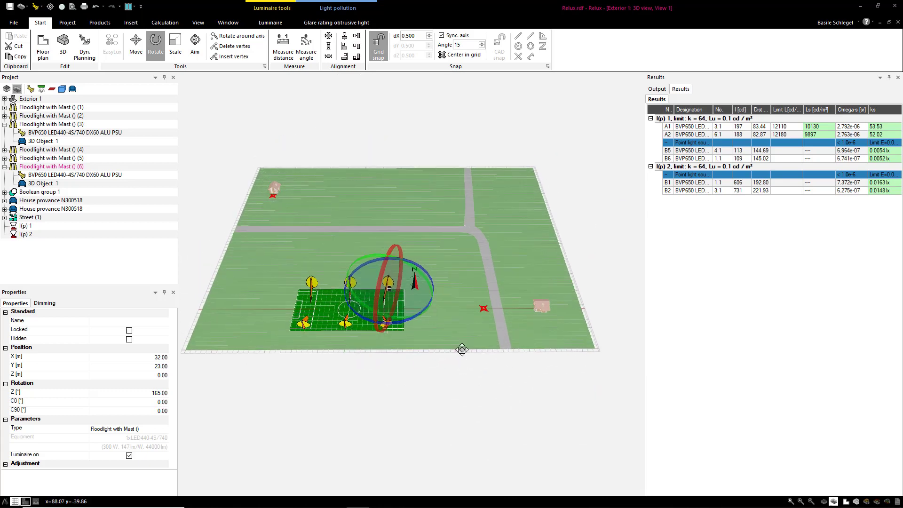
middle_drag(462, 349, 477, 352)
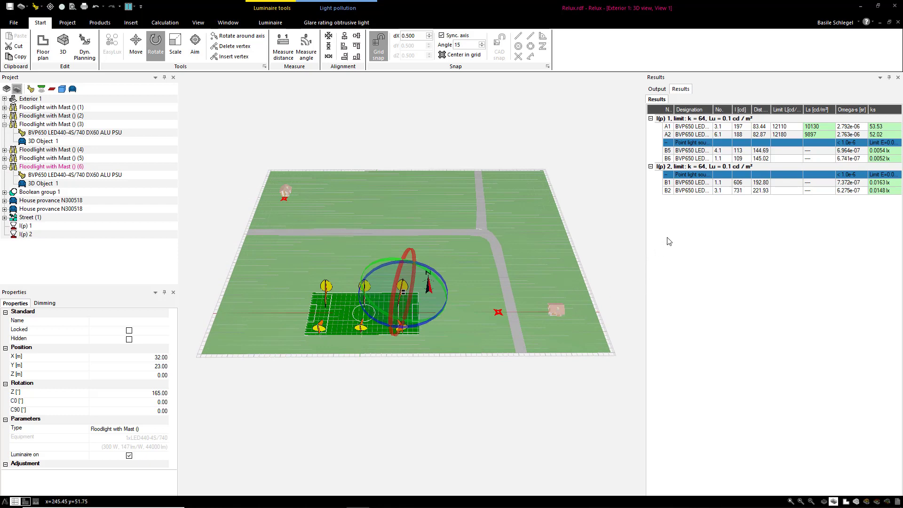
Step: Export the ks glare results to Excel as Relux.lai.xml, then close Excel
click(342, 24)
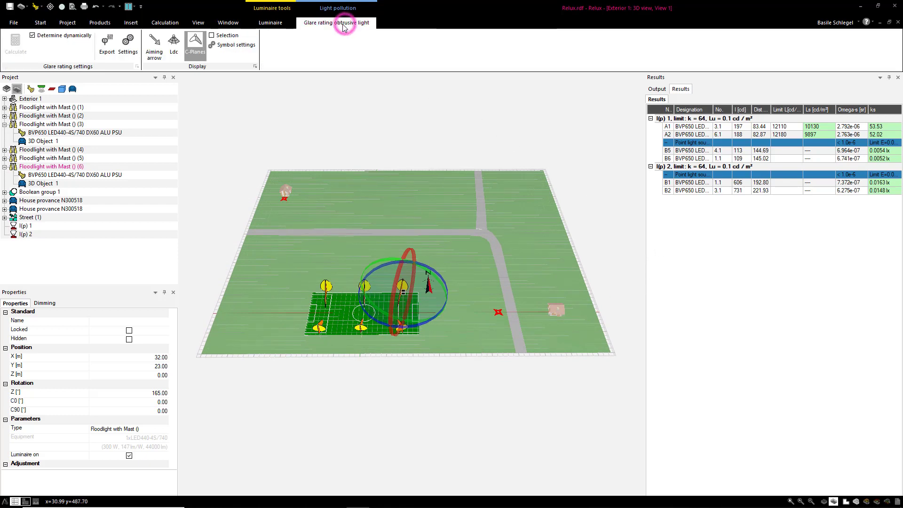
click(127, 43)
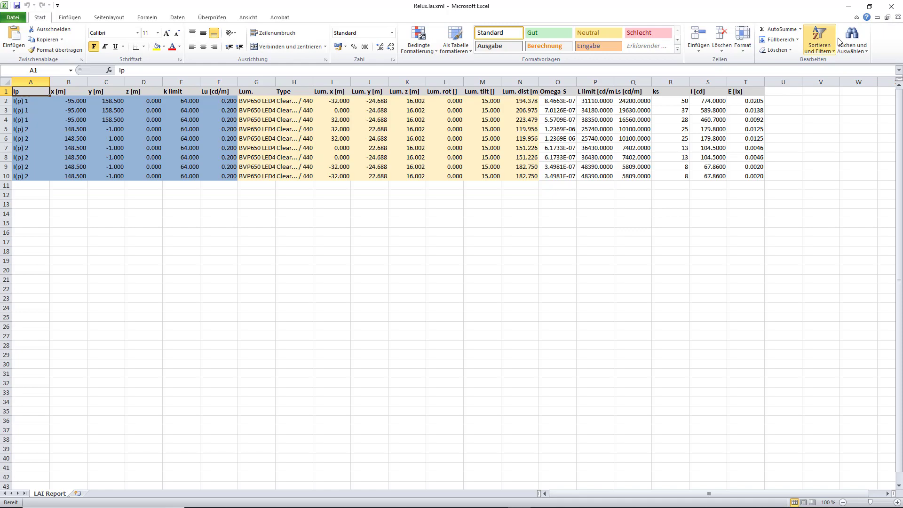
click(893, 10)
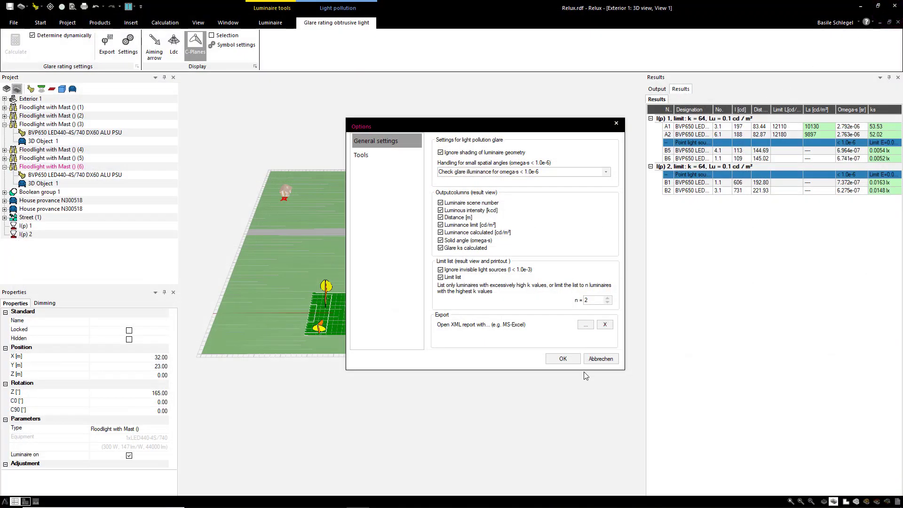
Step: Close the glare options and orbit the 3D view to see the field at an angle
click(563, 359)
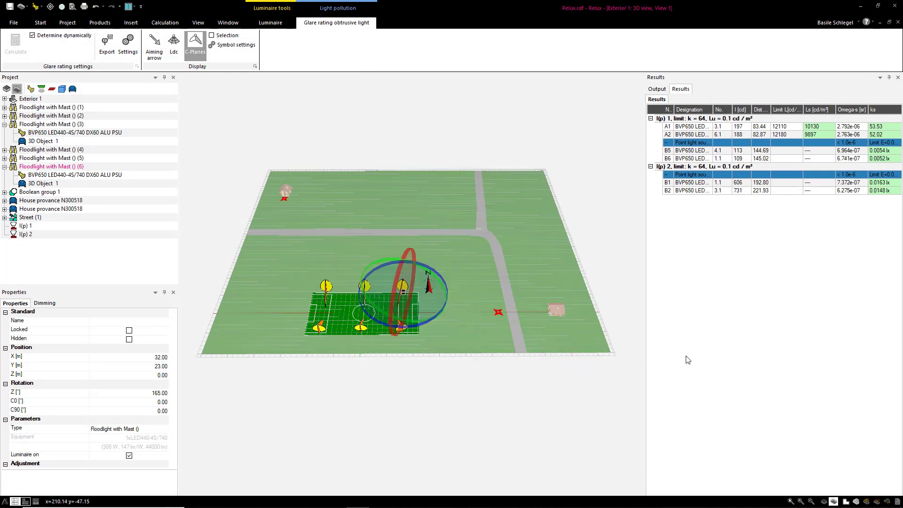
mouse_move(630, 356)
mouse_down()
mouse_move(566, 360)
mouse_move(480, 300)
mouse_up()
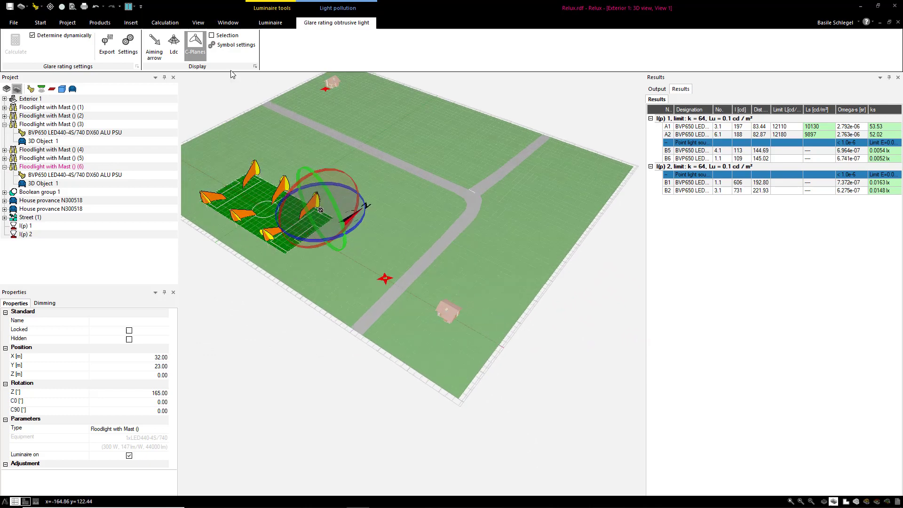
Step: Start a rectangular measuring surface and show the floor plan near the eastern house
click(131, 23)
click(111, 53)
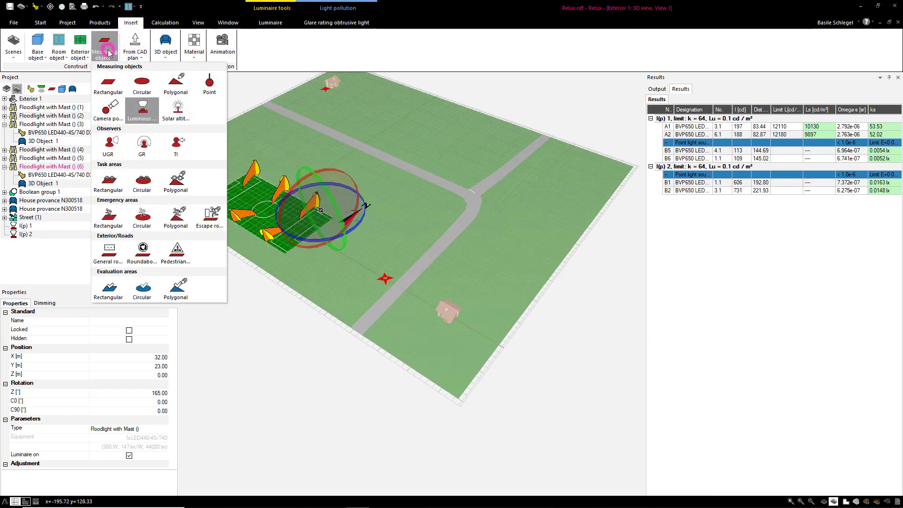
click(109, 84)
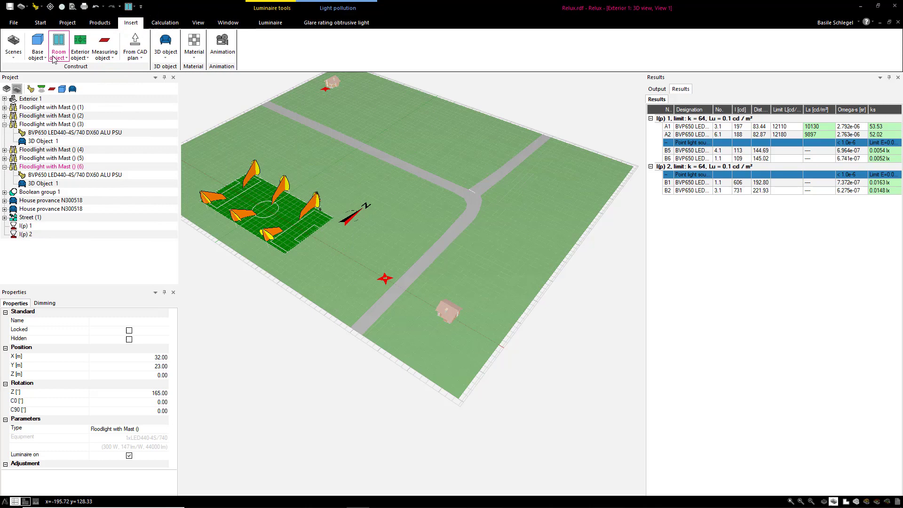
click(40, 22)
click(46, 44)
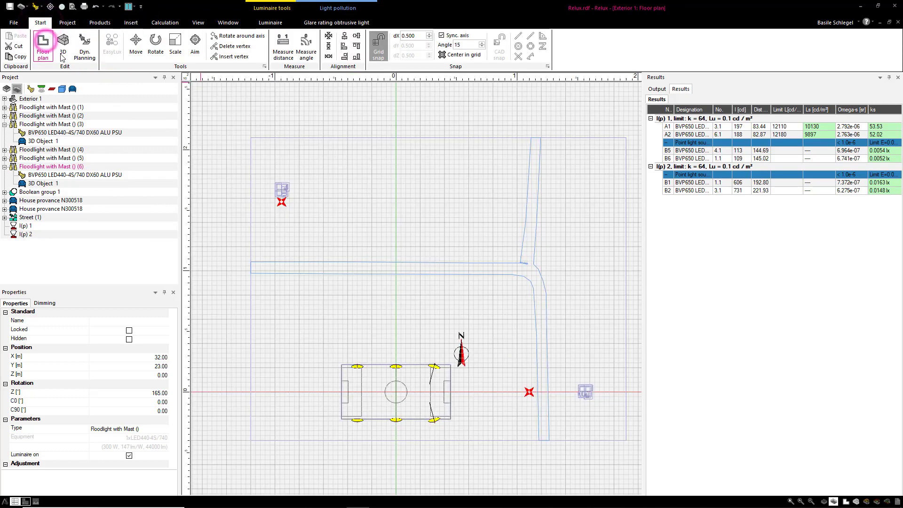
middle_drag(559, 379, 533, 297)
scroll(531, 297, up, 1)
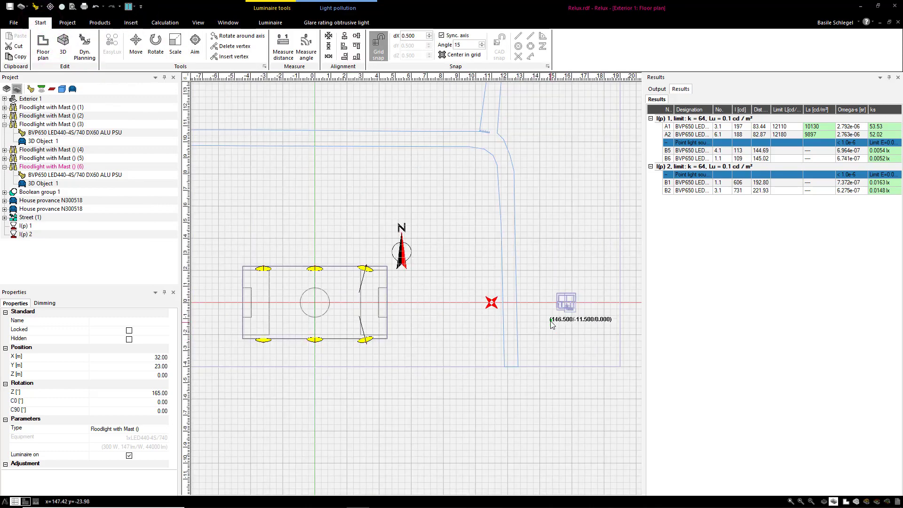
scroll(532, 318, up, 3)
Step: Draw measuring surface M 1, 15 m by 59.5 m, beside the eastern house
click(530, 333)
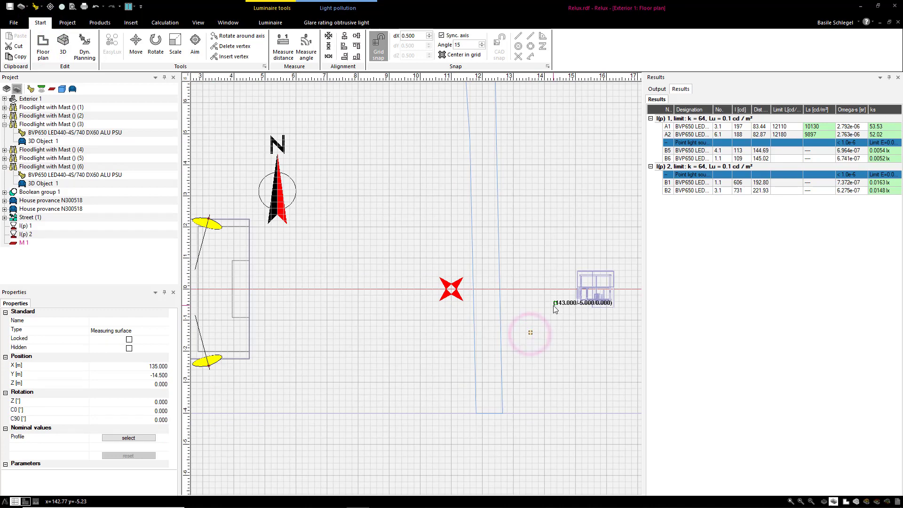
click(530, 333)
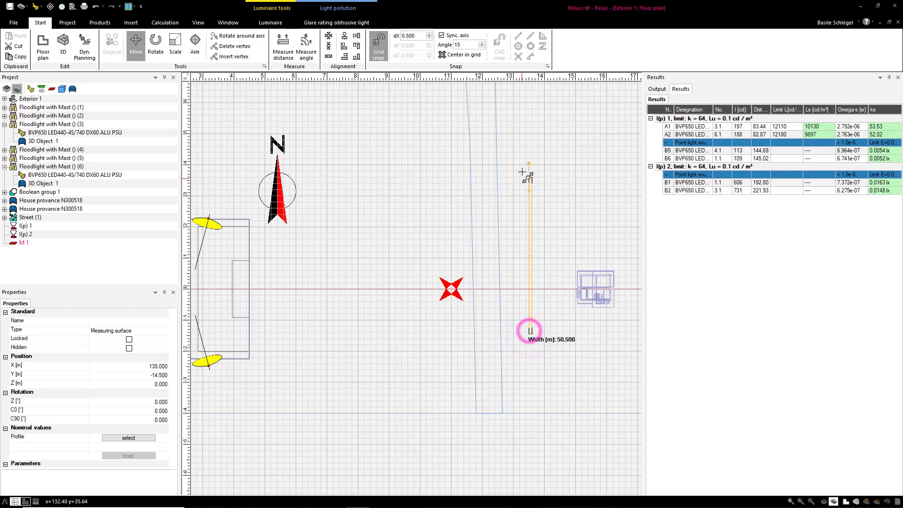
click(522, 150)
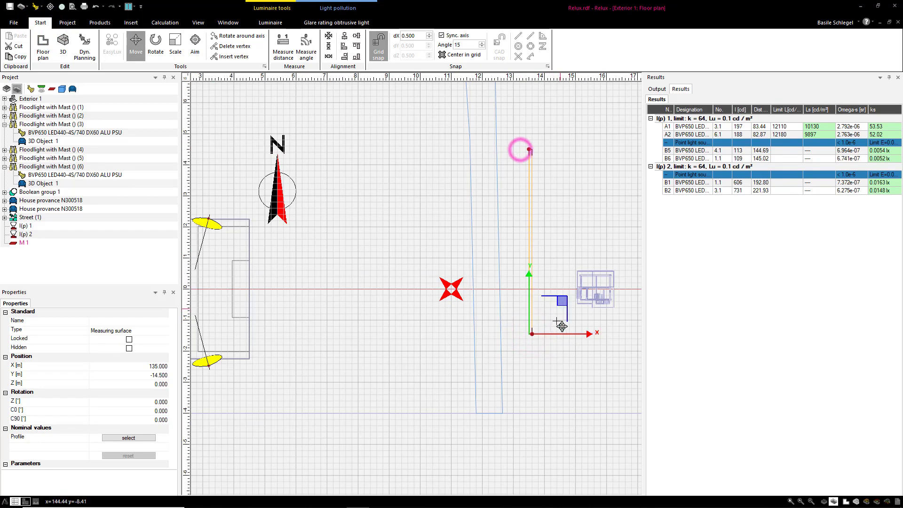
click(532, 334)
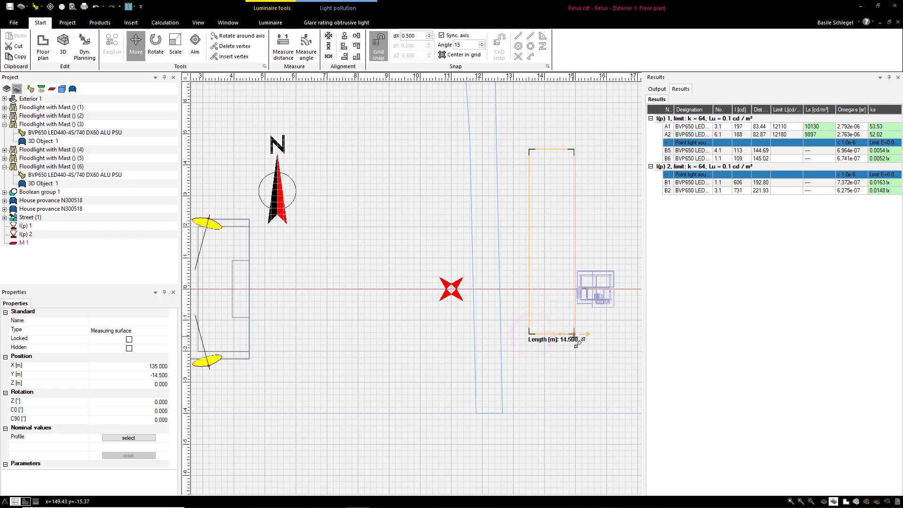
click(576, 339)
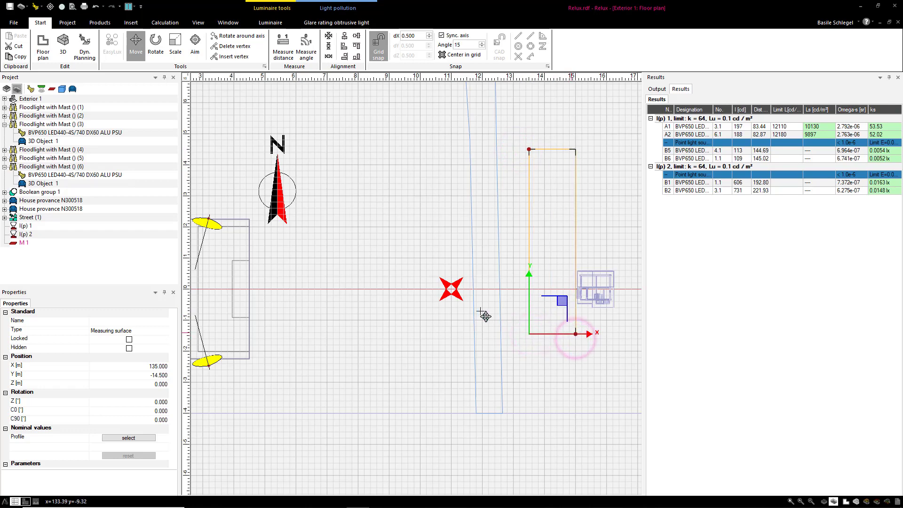
click(25, 243)
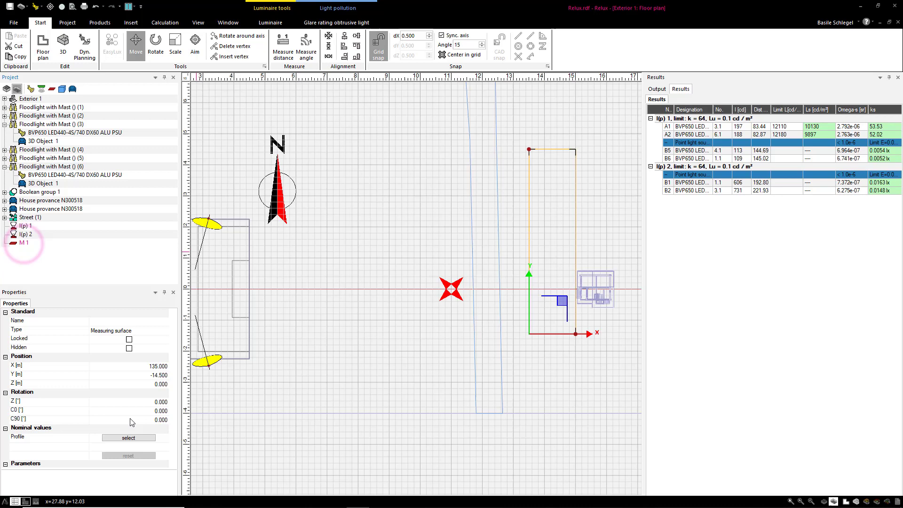
scroll(131, 423, down, 3)
Step: Add a GR light-pollution table at 1.60 m to M 1's calculation raster, beside Horizontal Eh
click(130, 438)
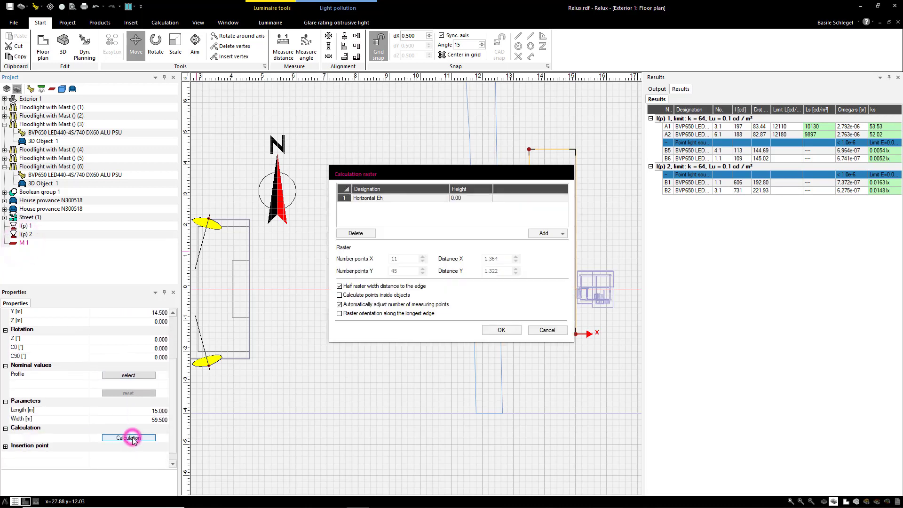
click(563, 234)
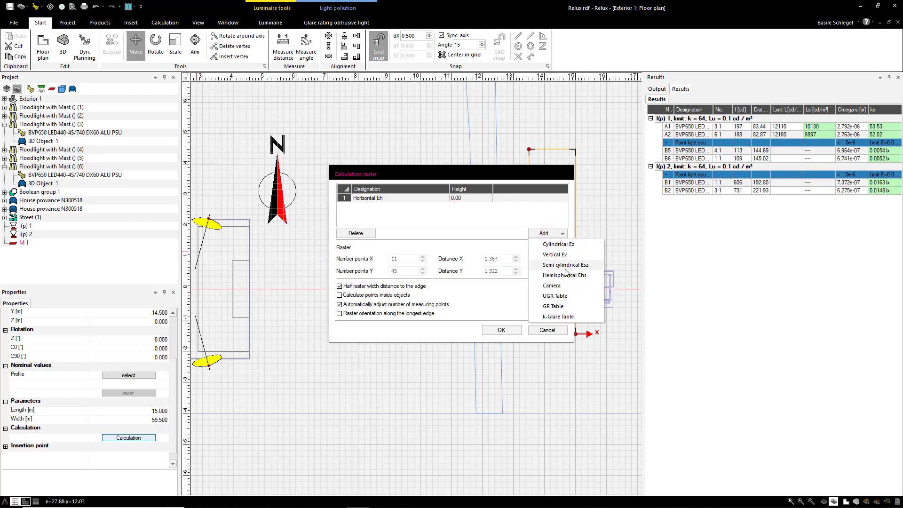
click(562, 310)
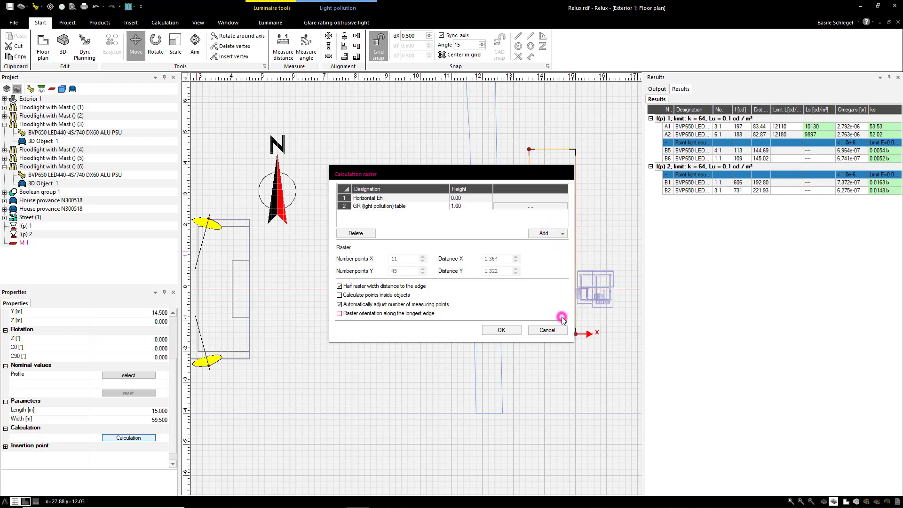
click(511, 330)
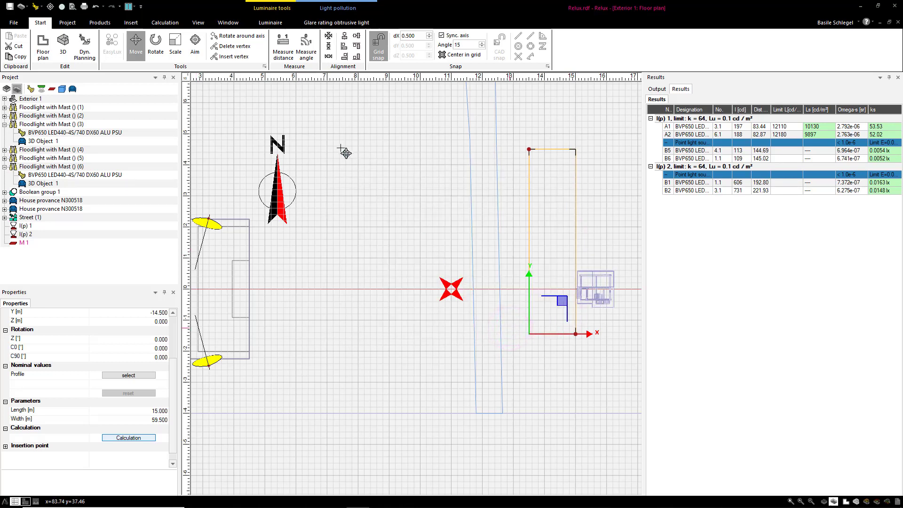
Step: Start the scene calculation from the Calculation manager
click(165, 23)
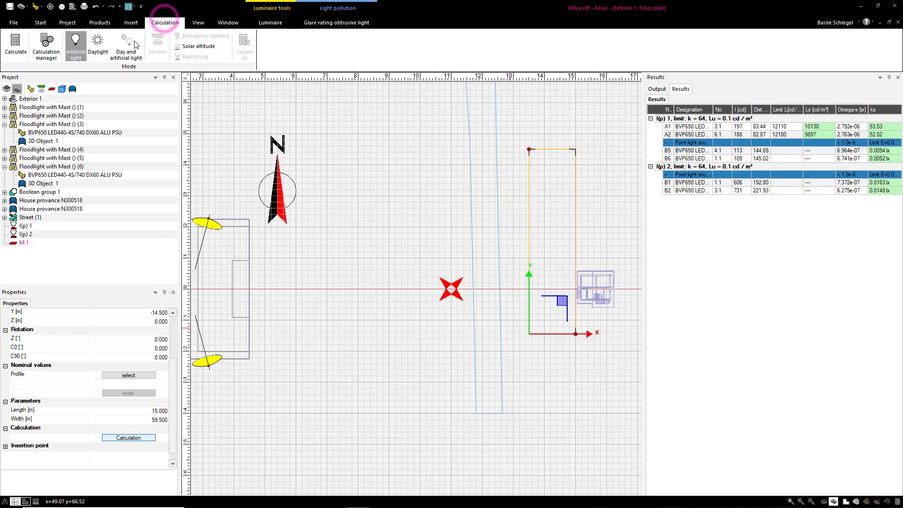
click(53, 55)
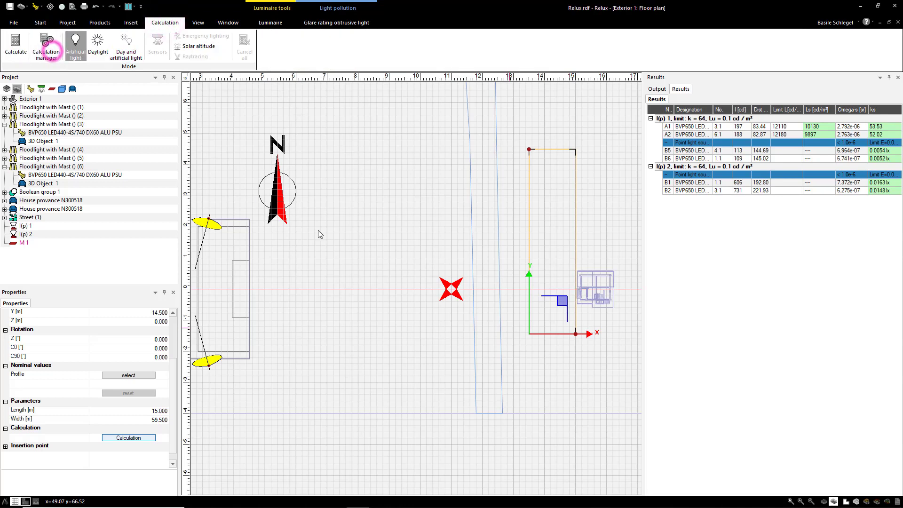
click(604, 397)
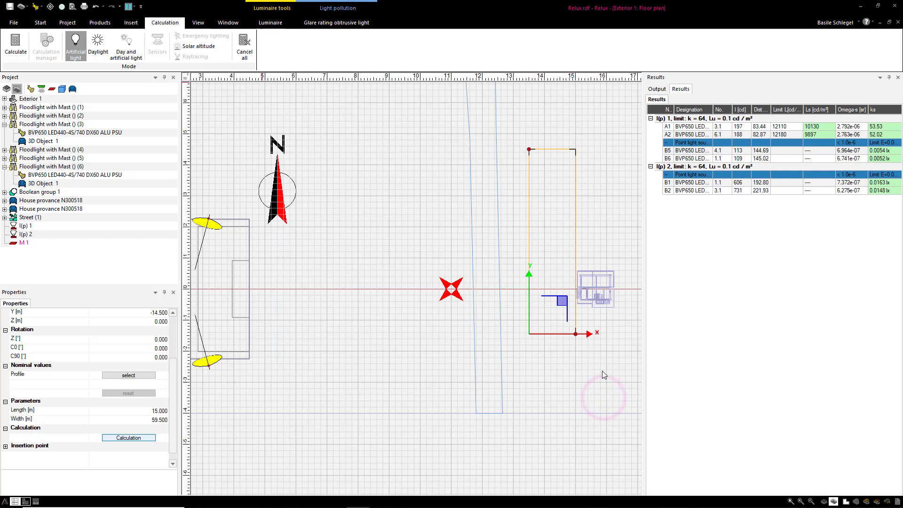